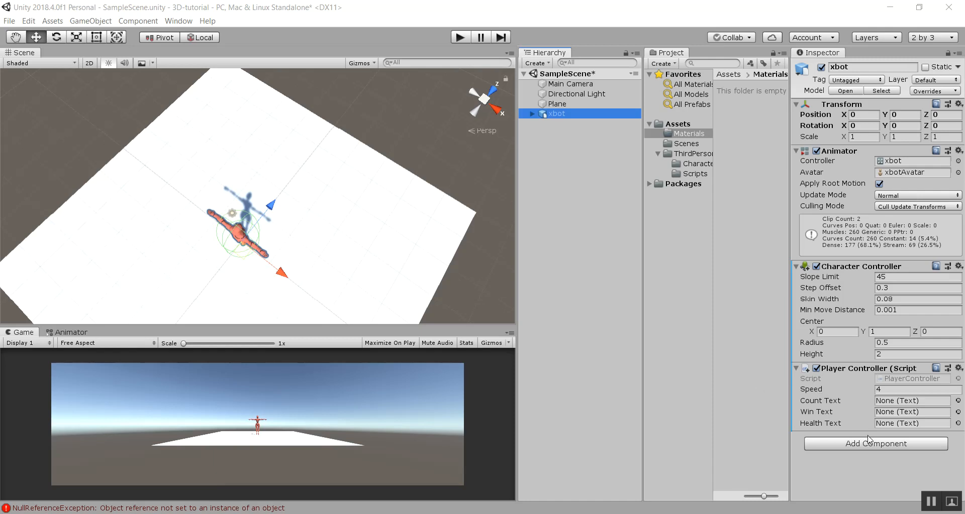
Add a 3D sphere object to the scene.
scroll(314, 246, "down", 2)
left_click_drag(315, 261, 293, 263, "alt")
scroll(291, 257, "up", 3)
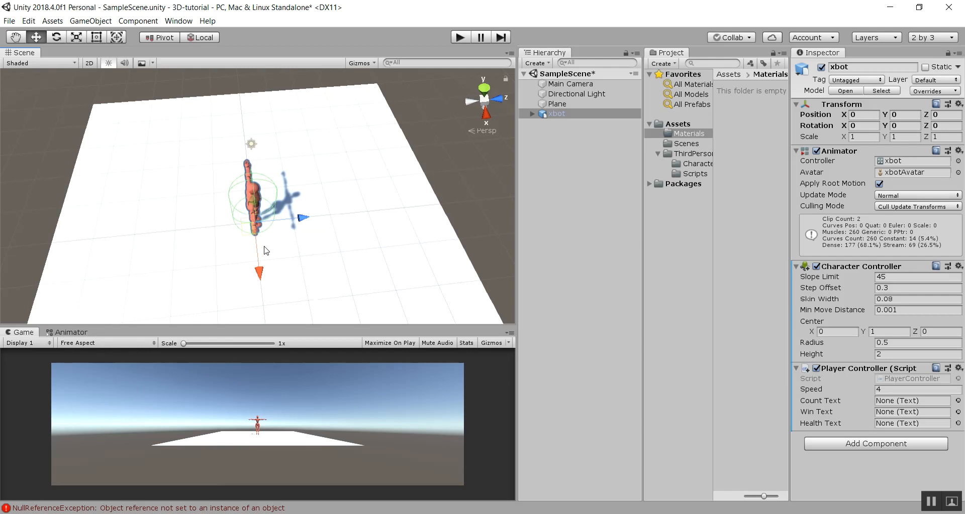
middle_click_drag(270, 253, 248, 250)
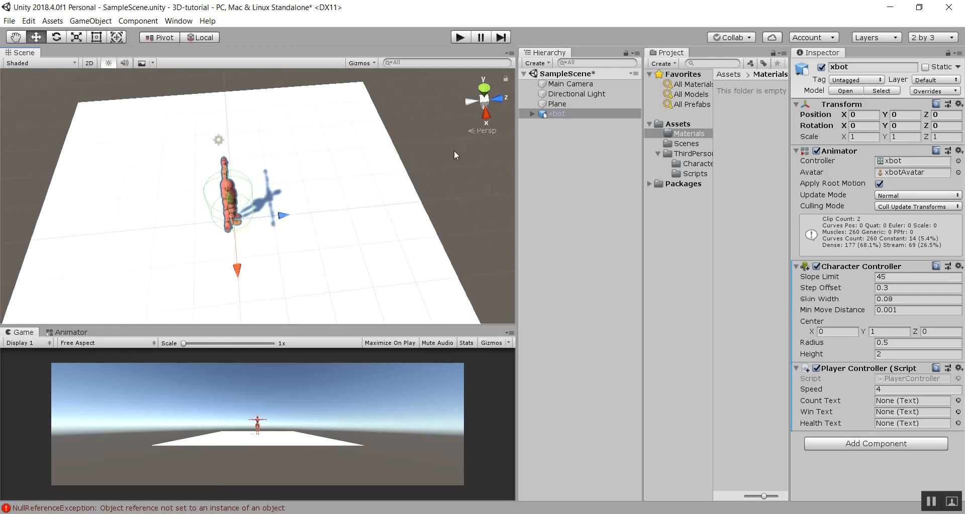
left_click(93, 24)
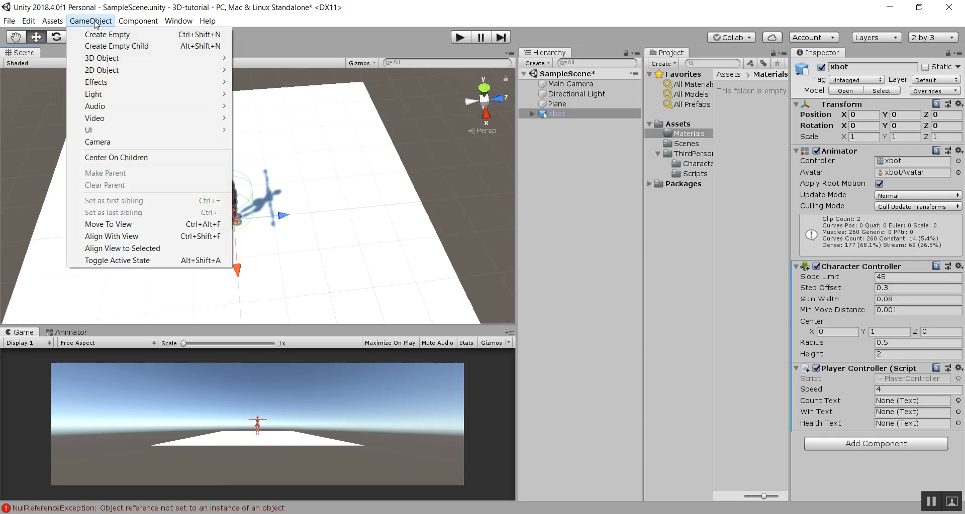
mouse_move(102, 58)
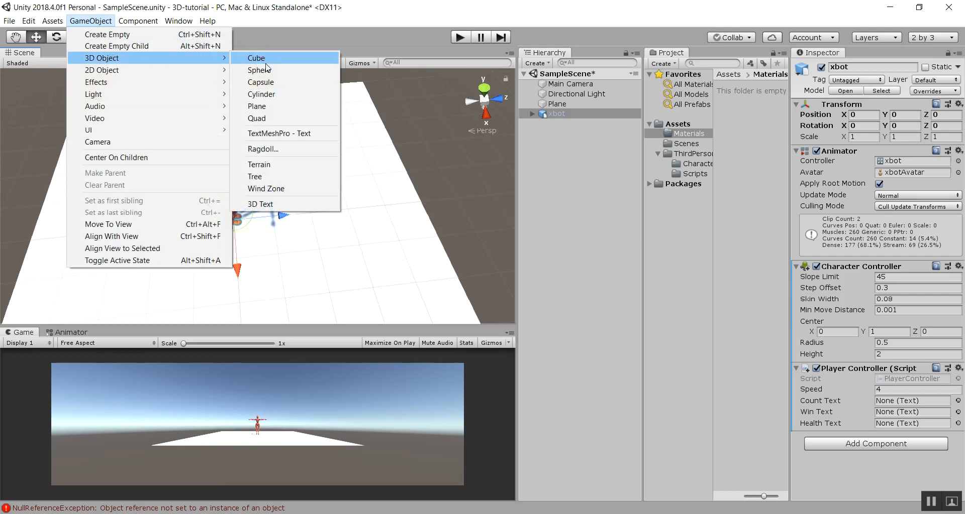
left_click(265, 71)
Move the sphere to about X 0.08, Y 1.02, Z 1.38 and scale it uniformly to about 0.29.
left_click_drag(307, 192, 324, 191)
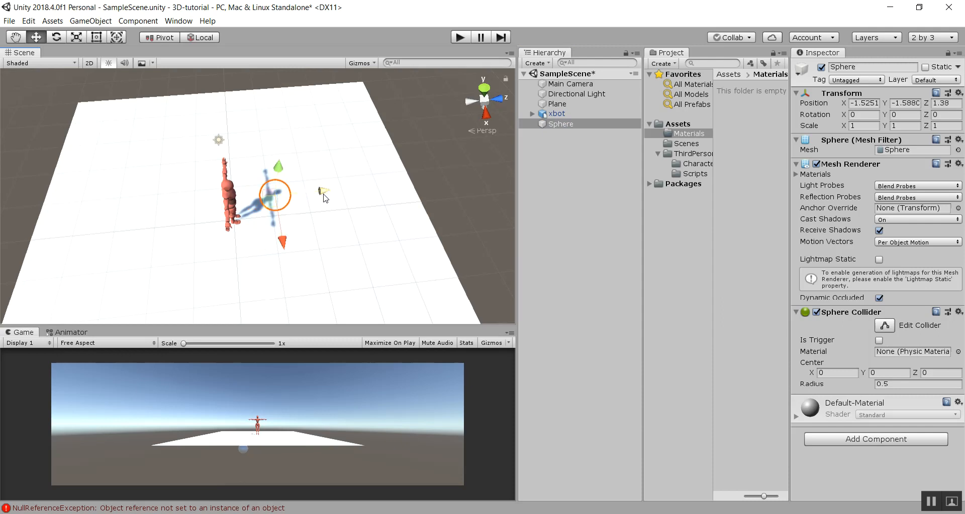
right_click_drag(336, 294, 303, 277)
middle_click_drag(304, 276, 310, 199)
mouse_move(310, 199)
left_mouse_down()
mouse_move(309, 129)
mouse_move(318, 205)
left_mouse_up()
left_click(75, 37)
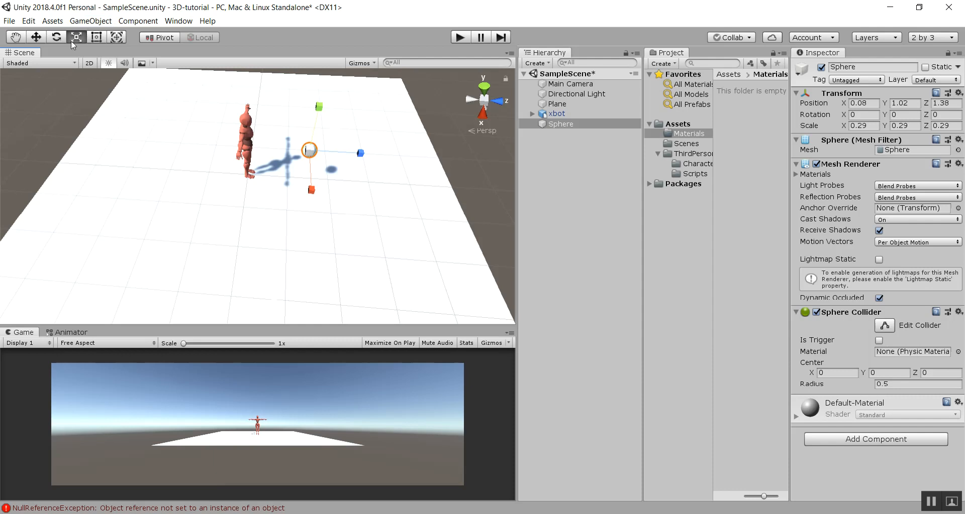
Raise the sphere above the plane to a Y position of about 1.279.
scroll(321, 169, "up", 3)
right_click_drag(406, 228, 366, 242)
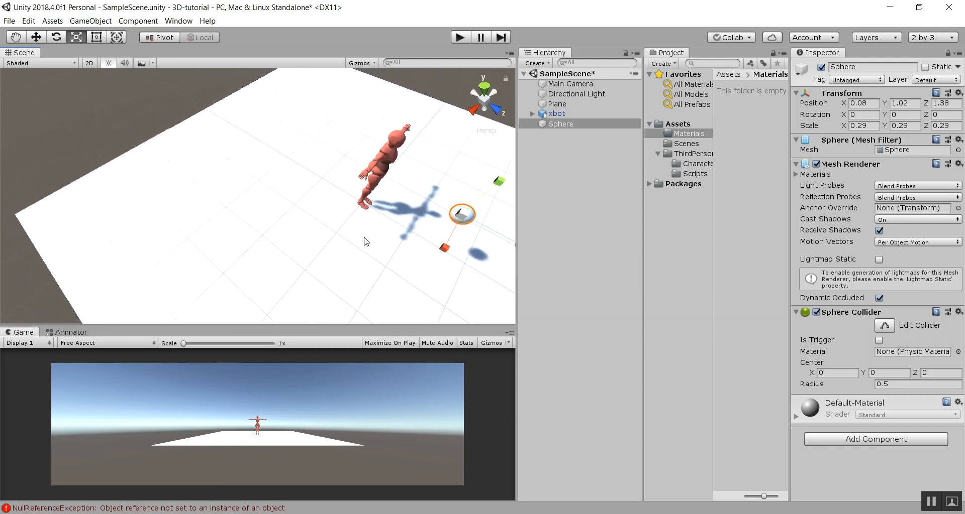
middle_click_drag(365, 242, 287, 209)
key("w")
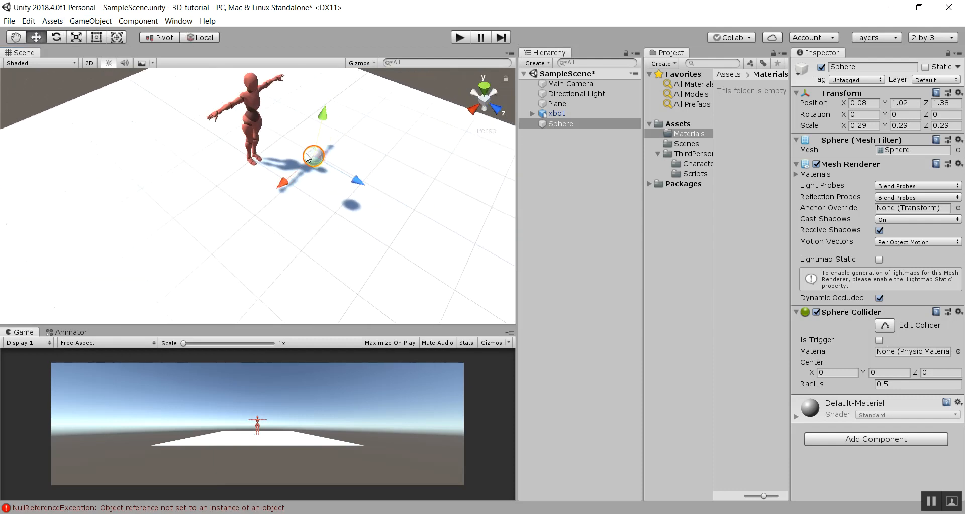
left_click_drag(318, 119, 320, 106)
left_click(307, 212)
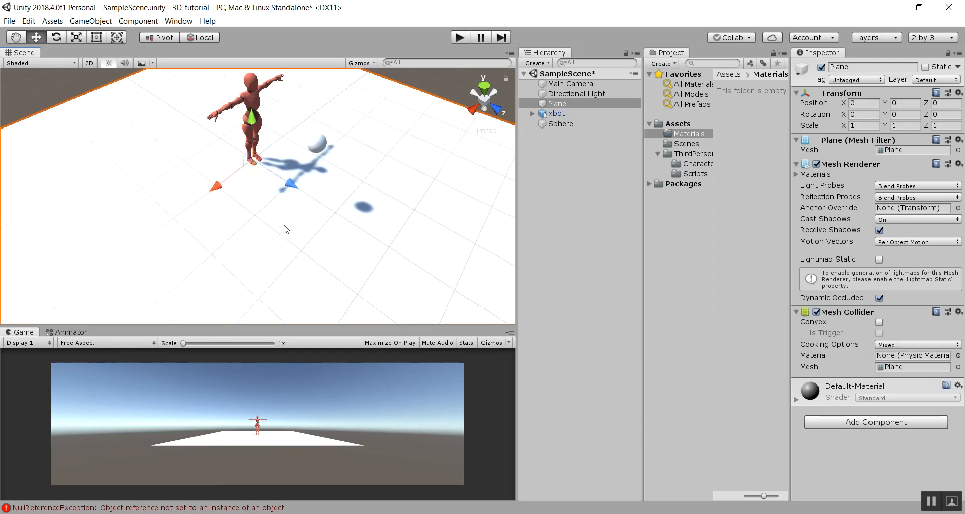
right_click_drag(295, 230, 370, 202)
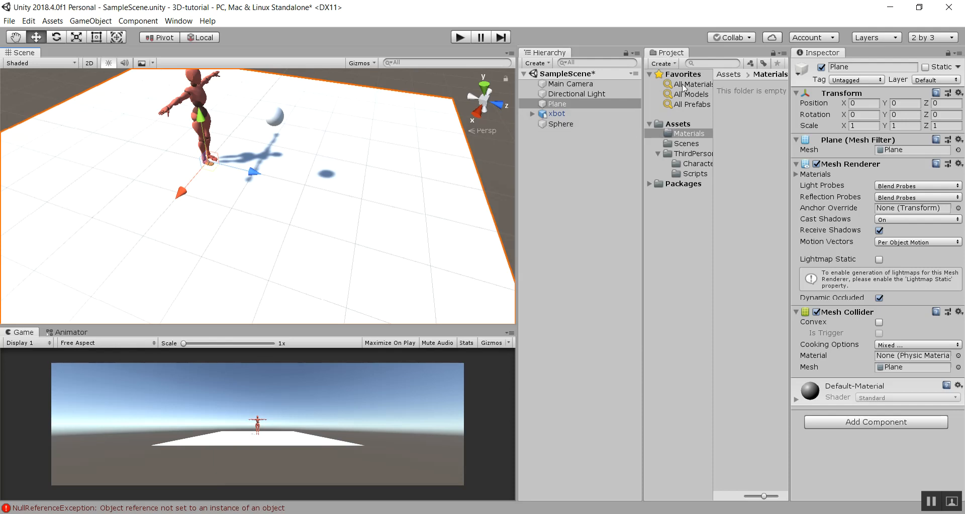
Create a new material named Yellow in the Materials folder.
left_click(714, 145)
left_click(671, 134)
left_click_drag(791, 171, 838, 171)
right_click(755, 167)
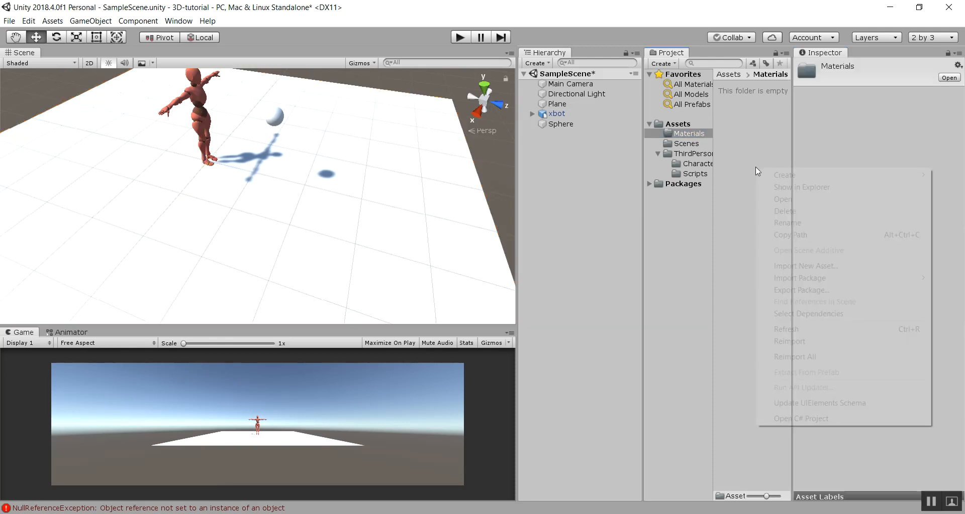
mouse_move(774, 176)
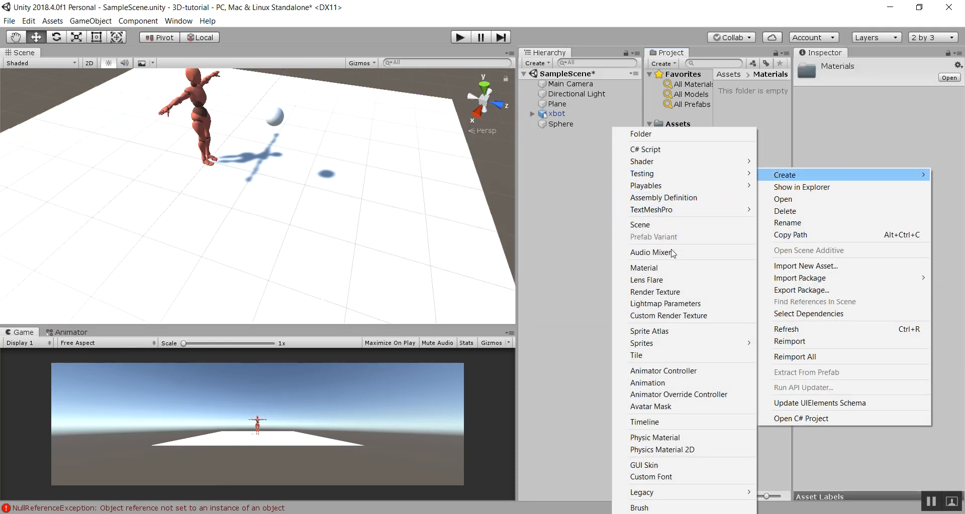
left_click(674, 267)
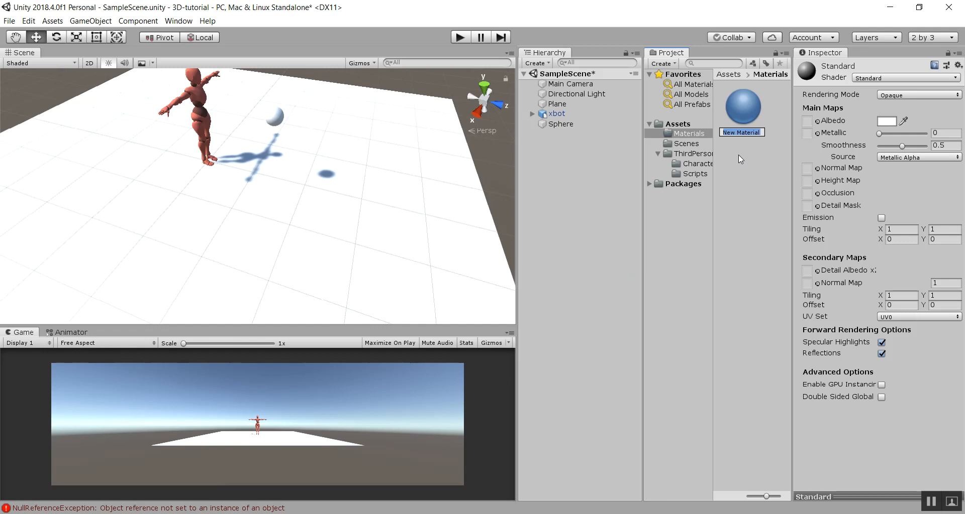
type("Yellow")
key("Return")
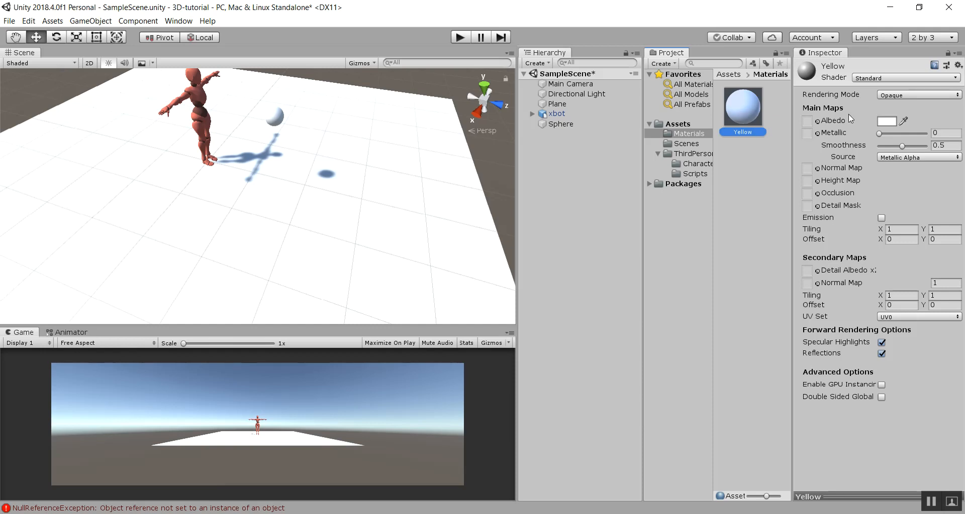
Set the Yellow material's albedo color to about RGB 222, 192, 60.
left_click(886, 122)
left_click(619, 158)
left_click(593, 182)
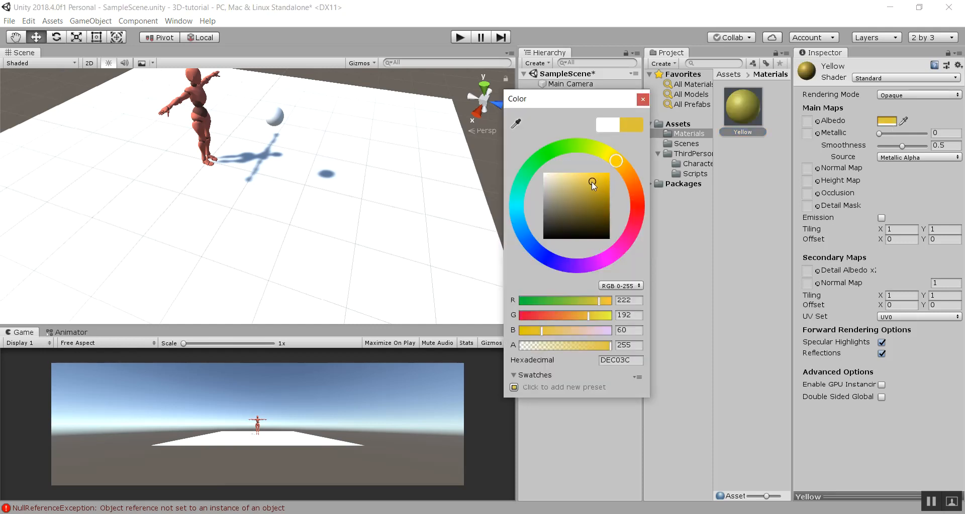
left_click(642, 99)
Apply the Yellow material to the sphere and save the sphere as a prefab in the Assets folder.
left_click_drag(736, 110, 272, 117)
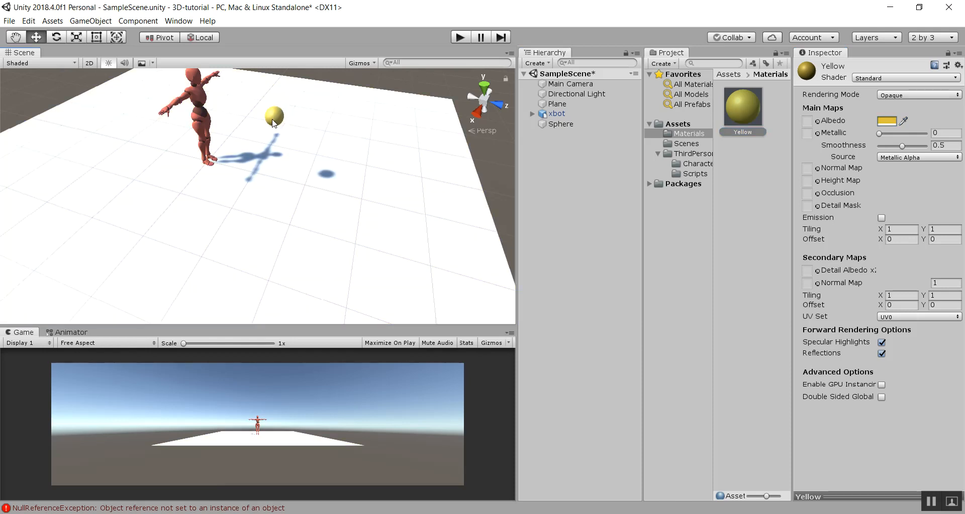
scroll(266, 159, "down", 1)
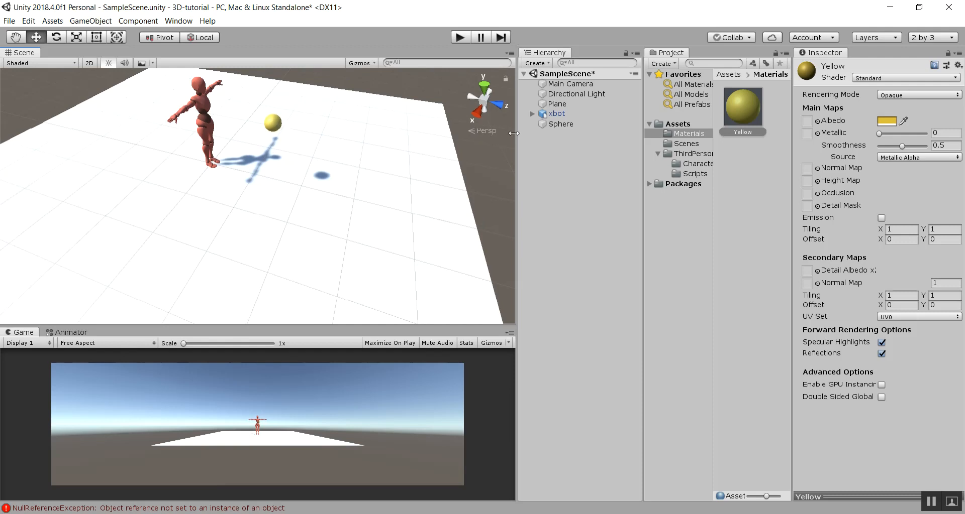
left_click(554, 128)
left_click_drag(546, 128, 684, 128)
Delete the old Sphere and Cube prefabs from the Assets folder.
left_click(752, 341)
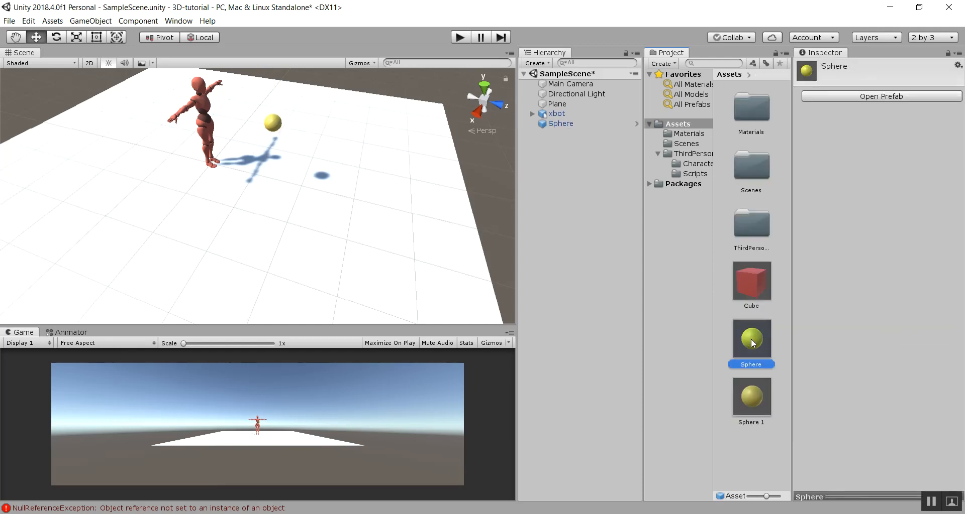
right_click(752, 343)
left_click(790, 125)
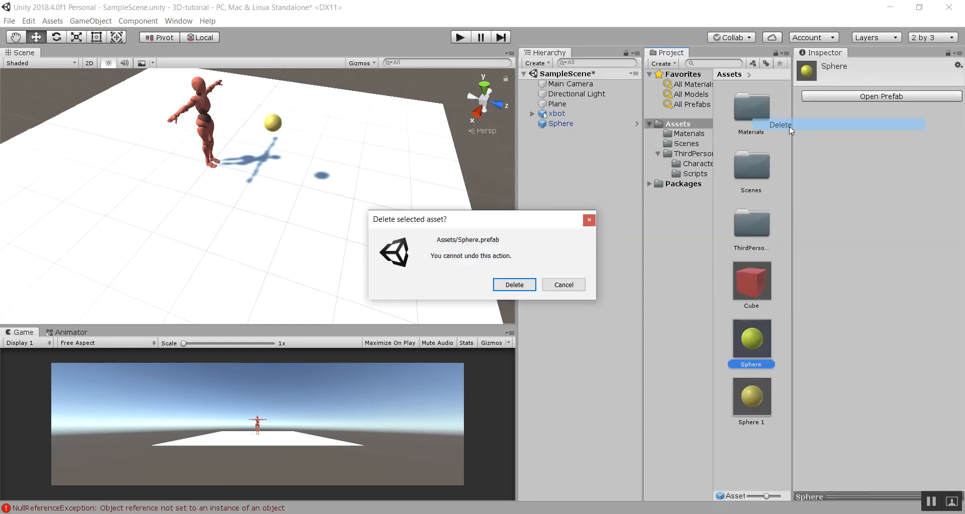
left_click(514, 285)
right_click(747, 270)
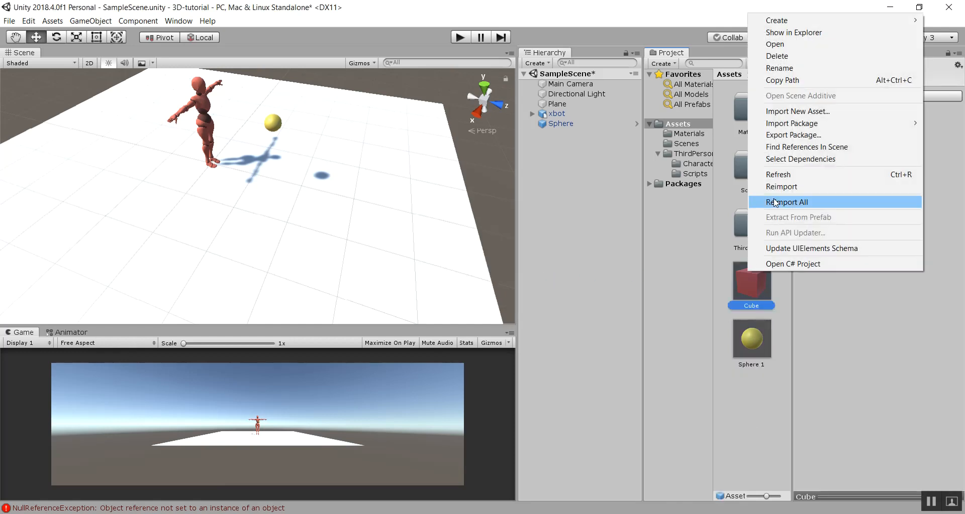
left_click(782, 56)
left_click(516, 285)
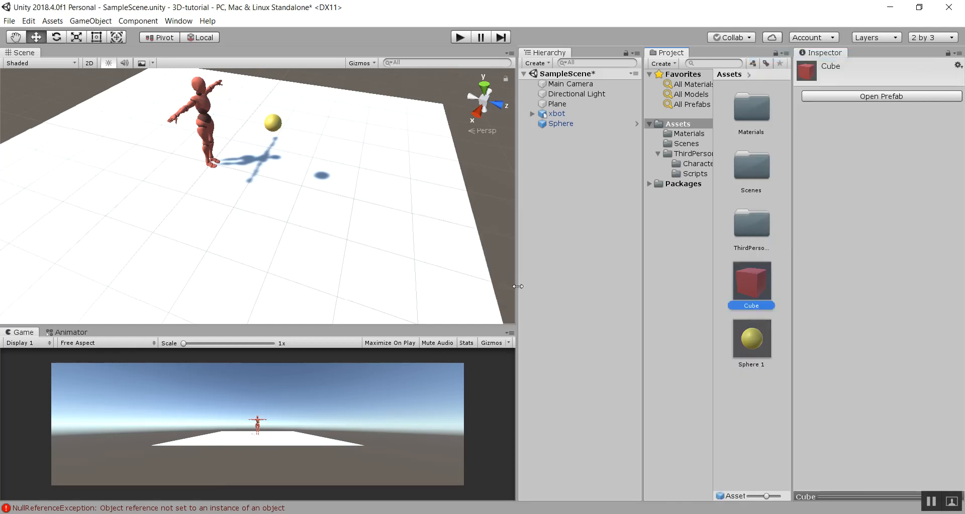
Undo the sphere's prefab creation and its Yellow material assignment.
right_click(753, 275)
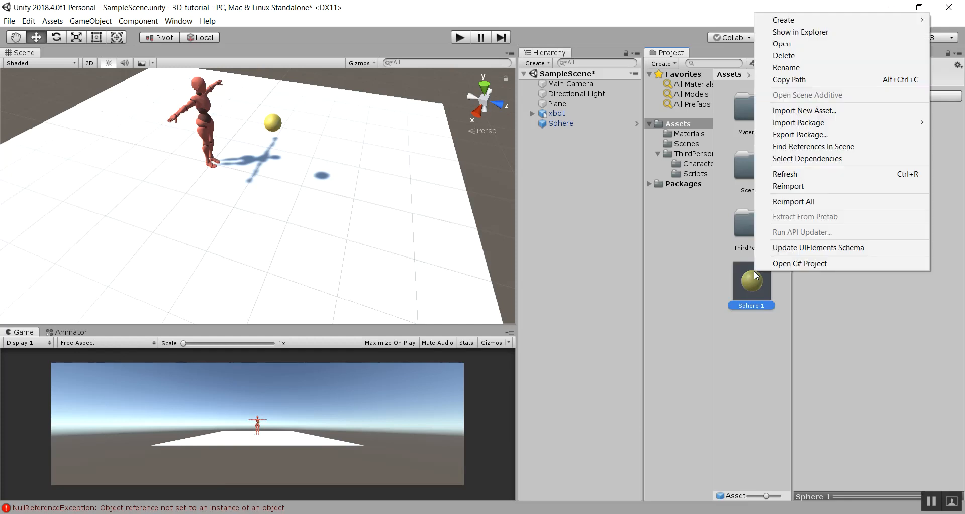
left_click(779, 318)
right_click(764, 288)
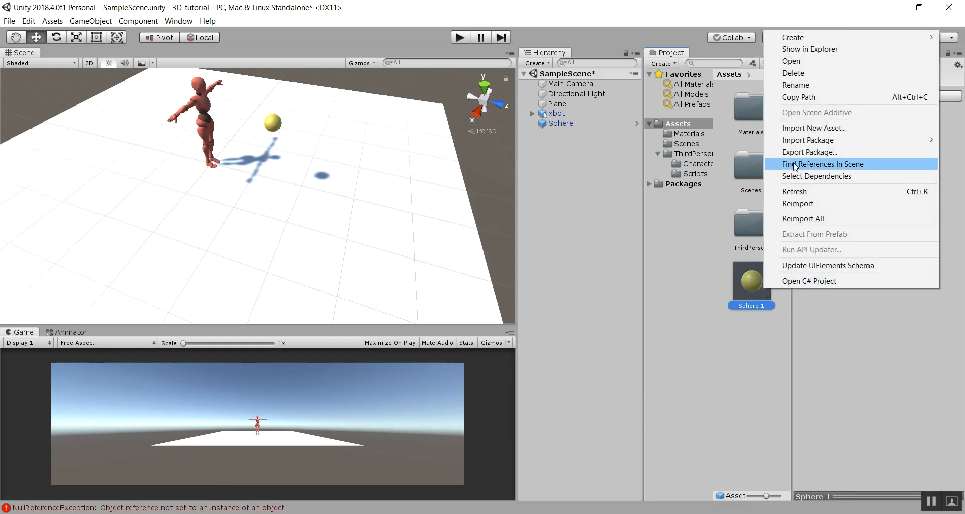
left_click(728, 351)
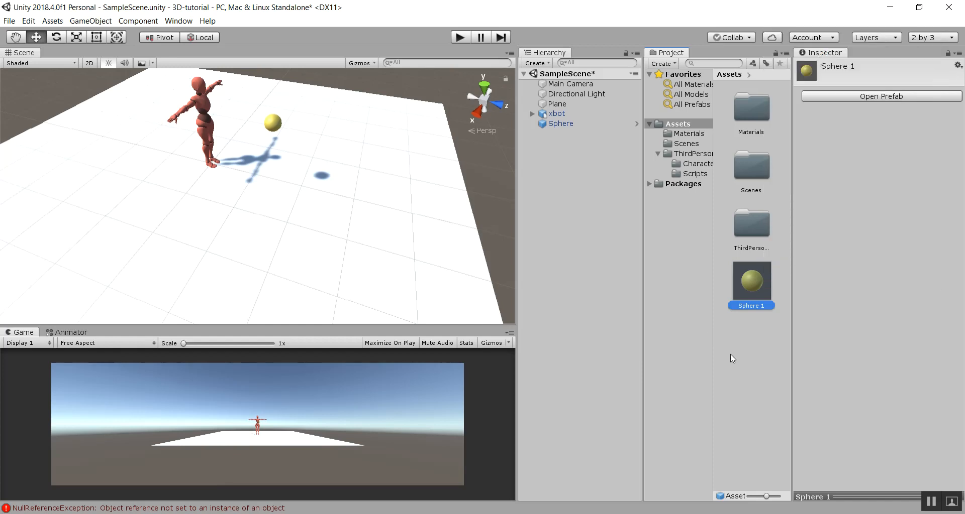
left_click(750, 346)
key("ctrl+z")
key("ctrl+z")
key("ctrl+z")
key("ctrl+z")
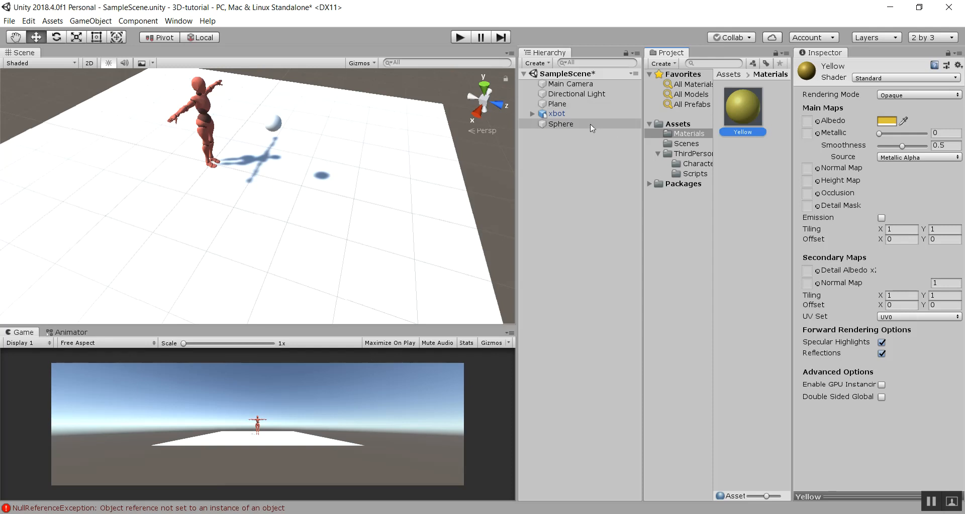
Delete the Sphere 1 prefab from the Assets folder.
left_click(678, 125)
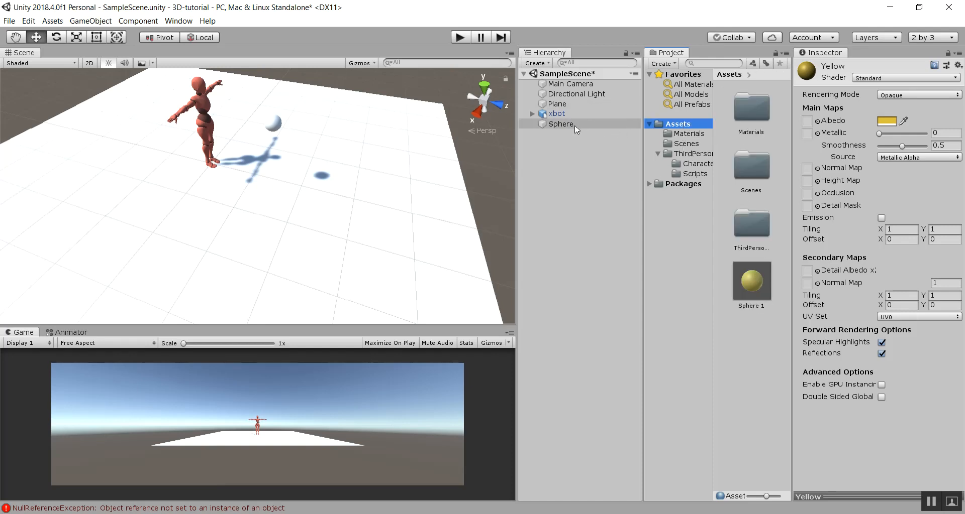
right_click(749, 285)
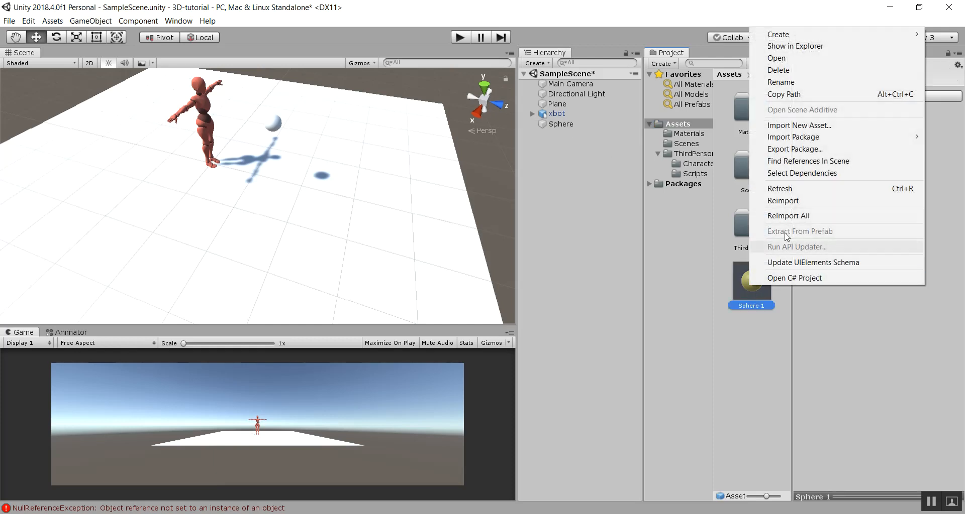
left_click(778, 70)
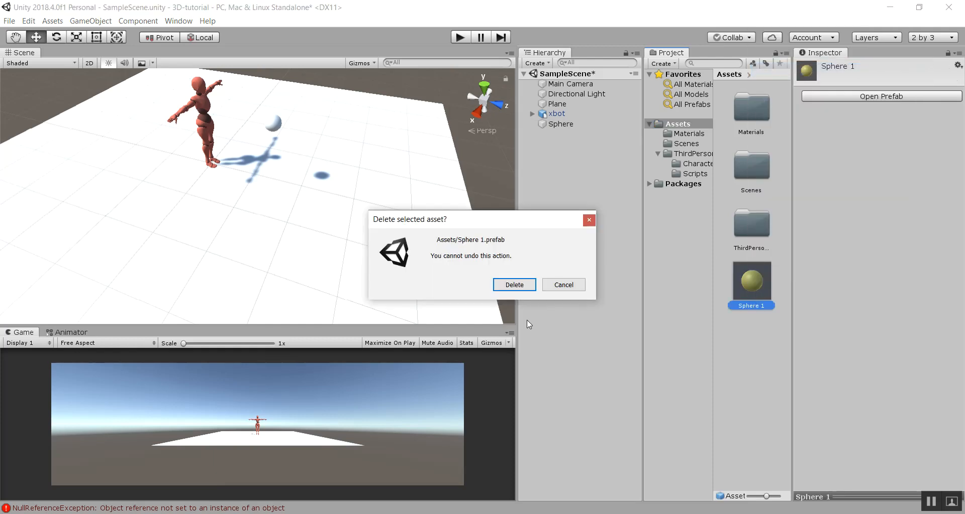
left_click(512, 281)
Apply the Yellow material to the sphere and save the sphere as a prefab in the Assets folder.
left_click(582, 123)
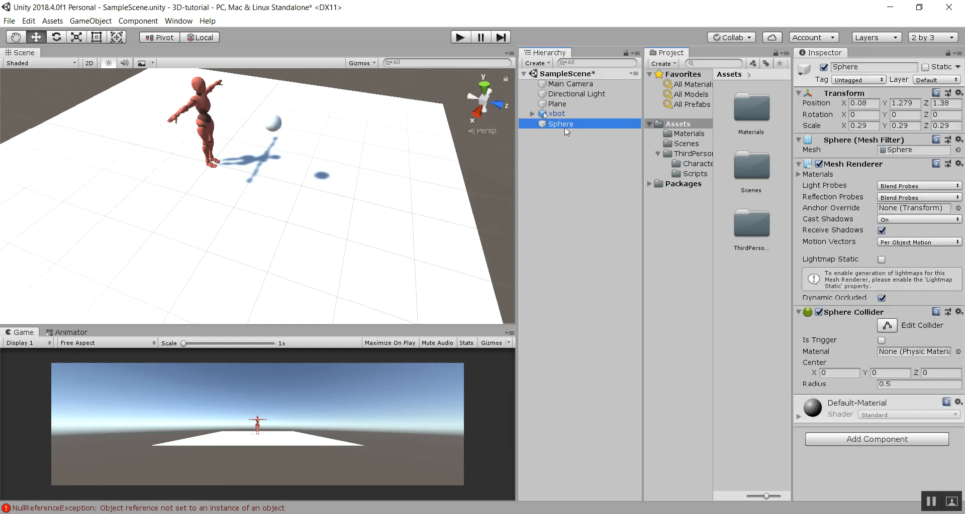
left_click(656, 127)
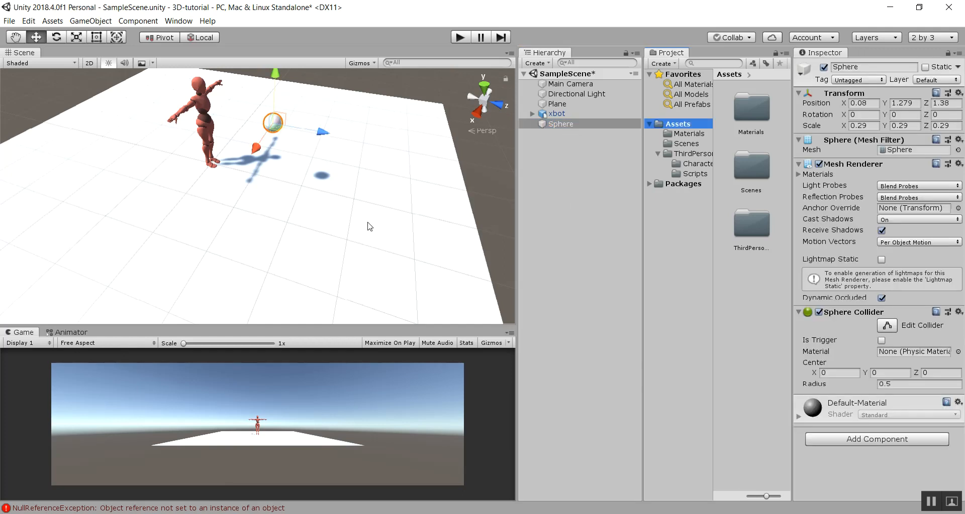
left_click(691, 134)
left_click_drag(734, 116, 337, 134)
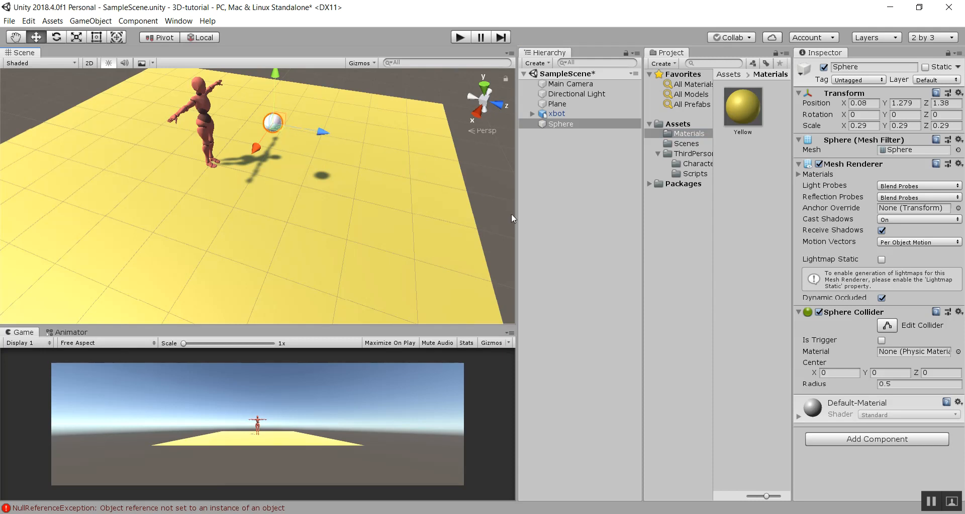
left_click_drag(742, 106, 274, 123)
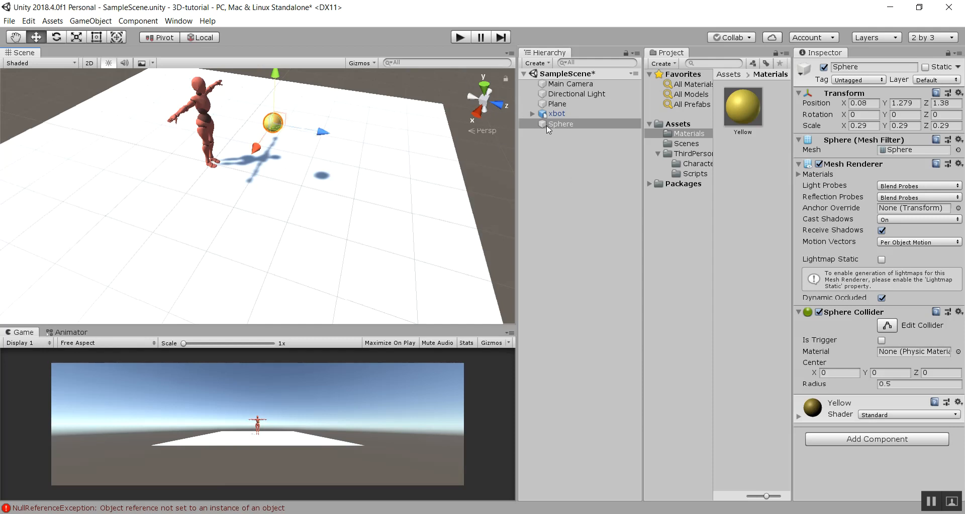
left_click_drag(546, 129, 680, 124)
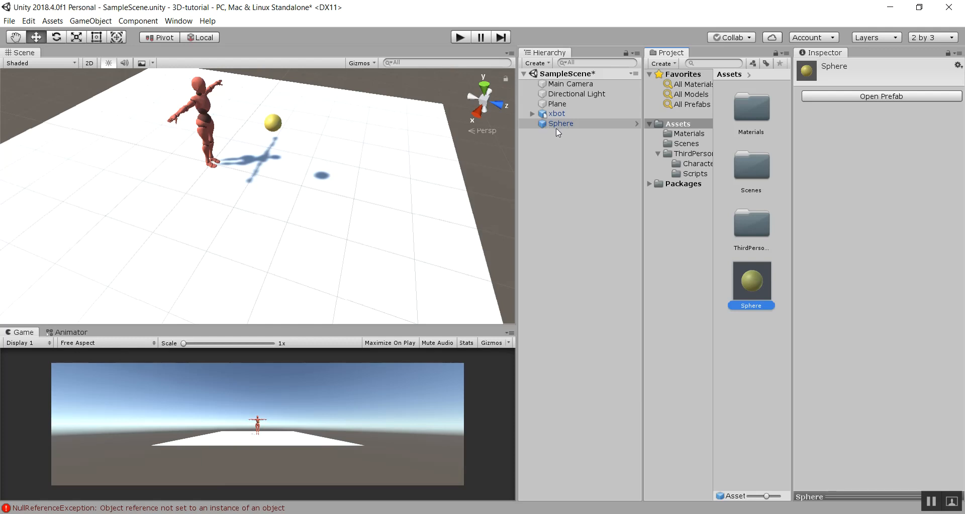
Add a new tag named Pick Up to the project's tag list, starting from the sphere's tag setting.
left_click(278, 129)
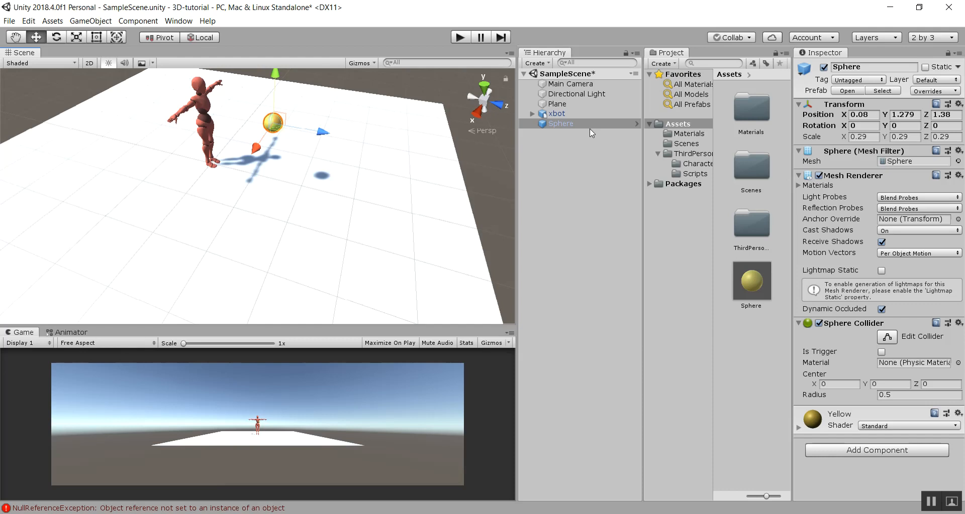
left_click(880, 81)
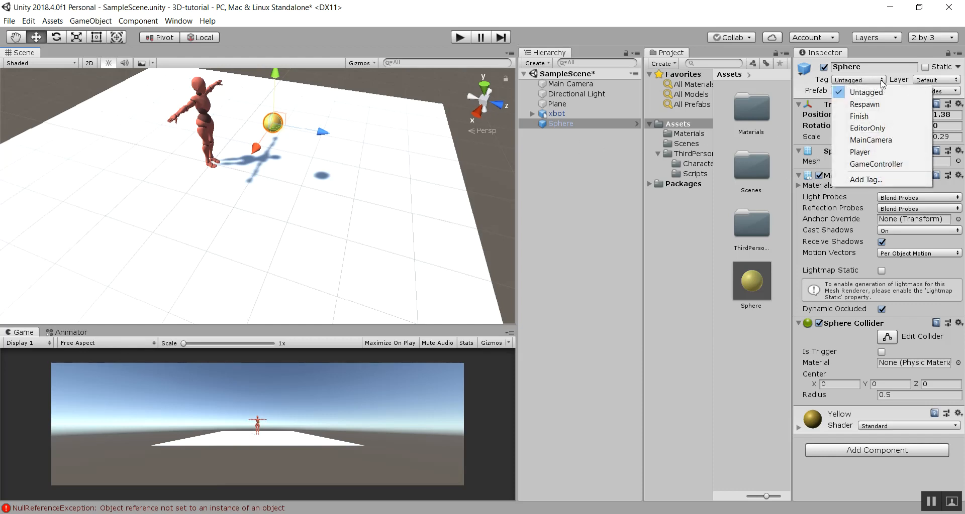
left_click(885, 179)
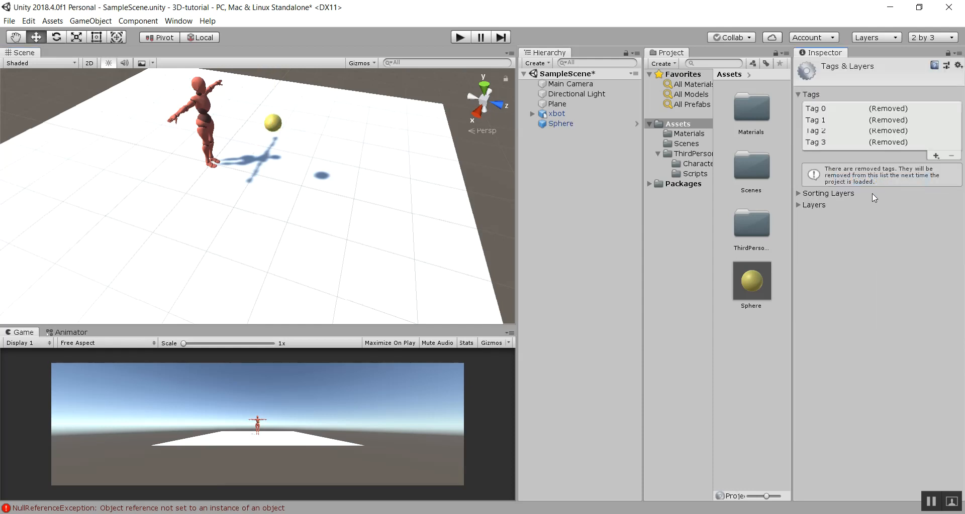
left_click(935, 157)
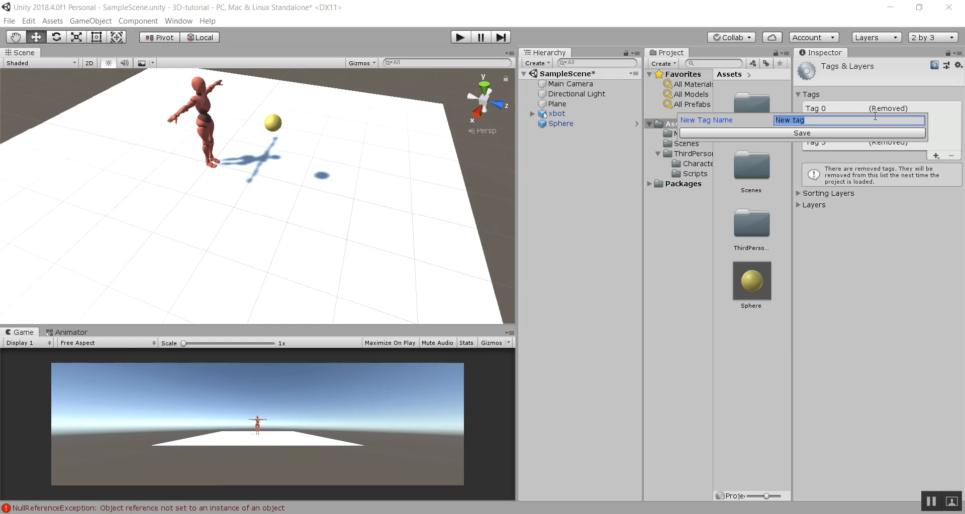
type("Pick Up")
key("Return")
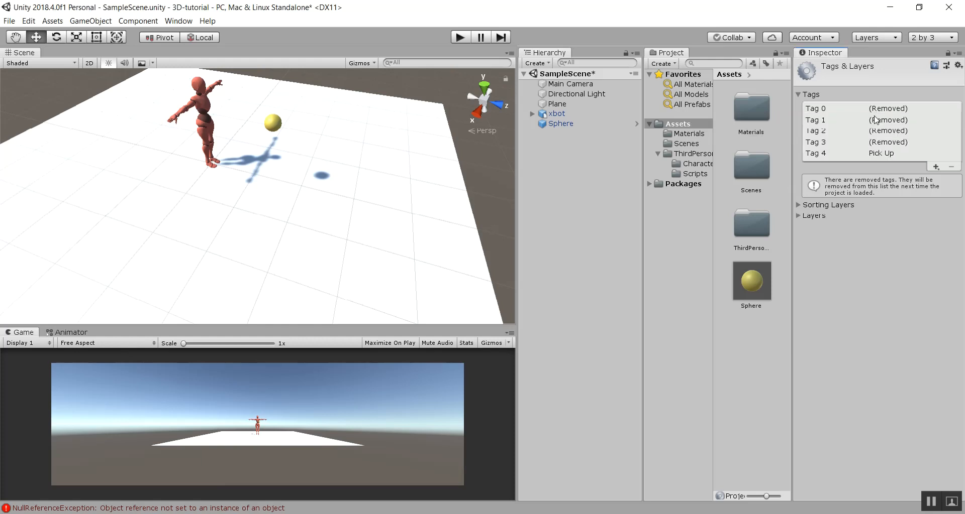
Assign the Pick Up tag to the sphere and make its Sphere Collider a trigger.
left_click(548, 124)
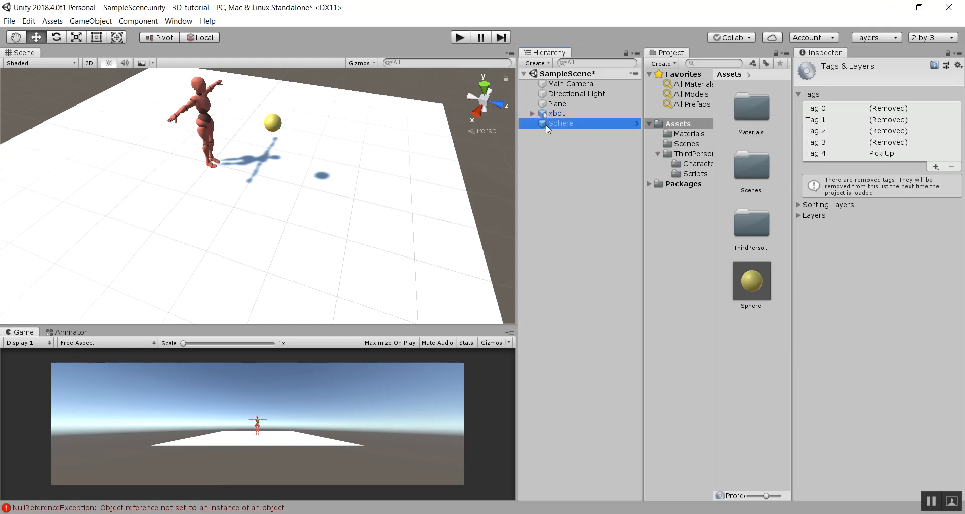
left_click(858, 80)
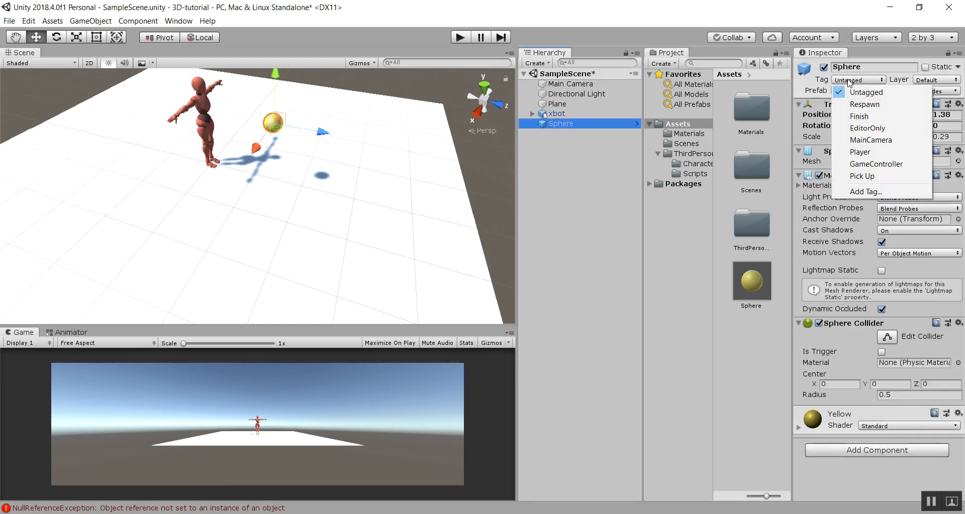
left_click(868, 175)
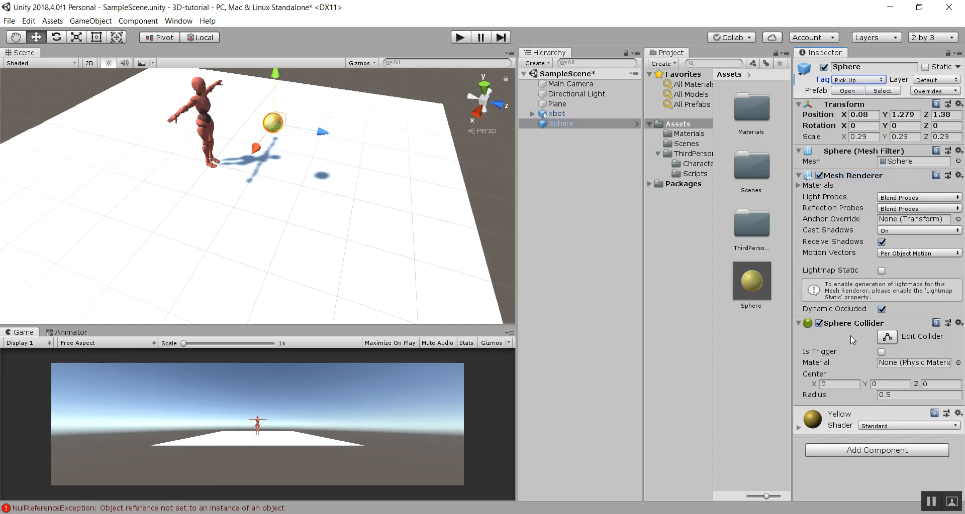
left_click(881, 352)
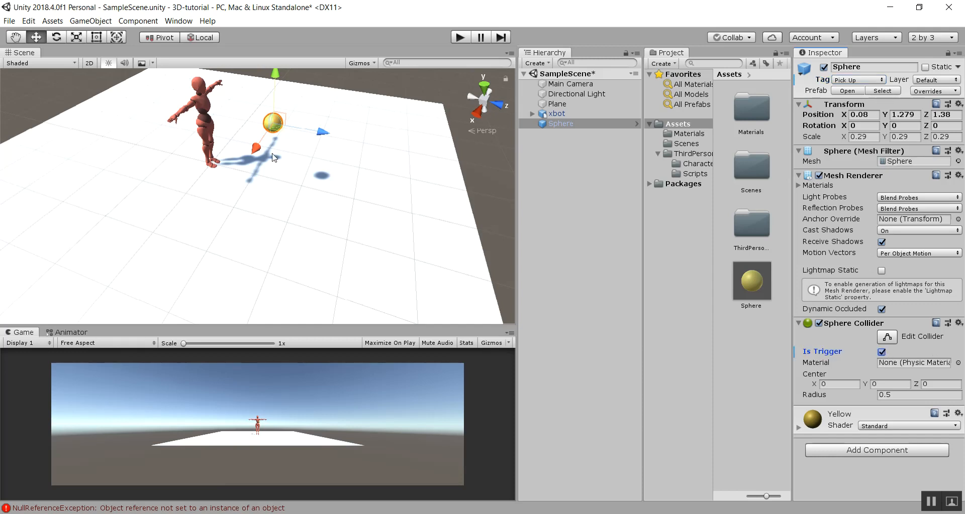
Play-test the scene with the xbot character and the sphere, and stop play mode.
scroll(320, 128, "down", 2)
left_click(465, 39)
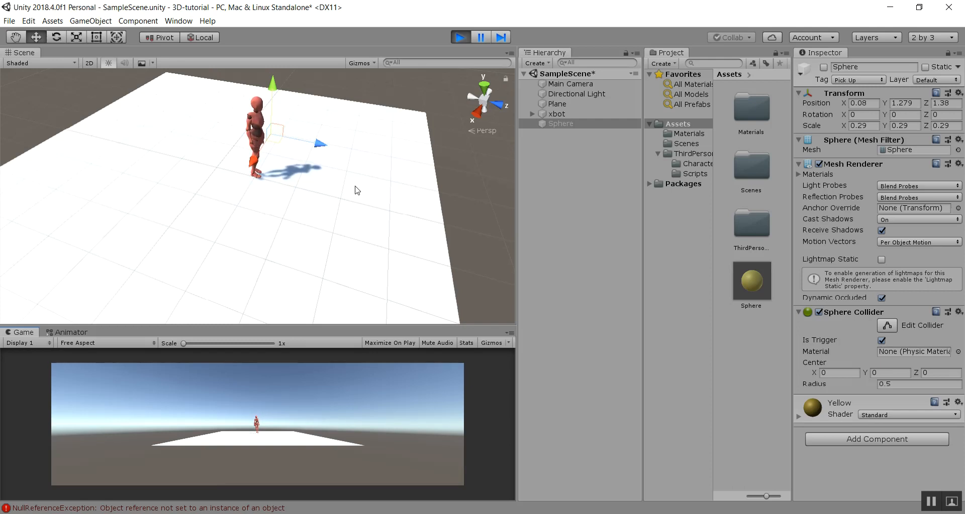
left_click(460, 38)
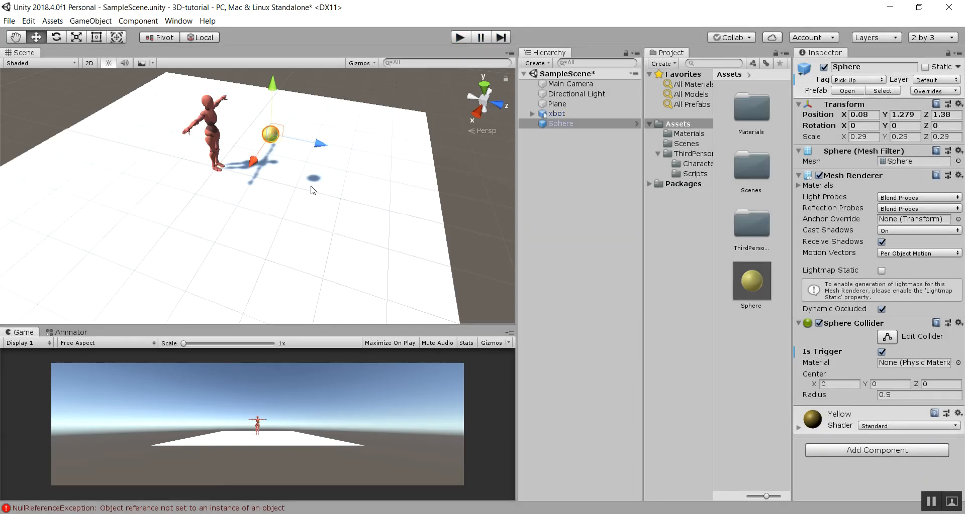
scroll(305, 181, "down", 2)
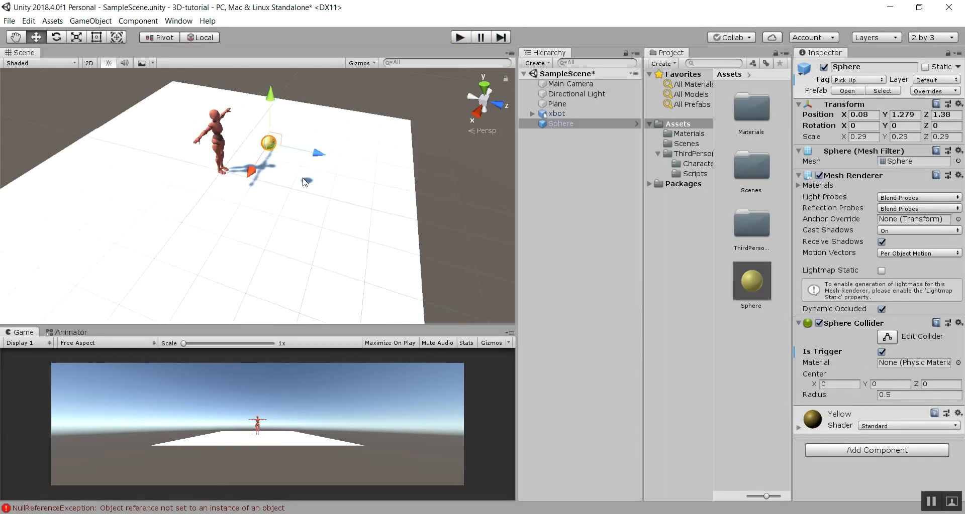
scroll(304, 182, "up", 2)
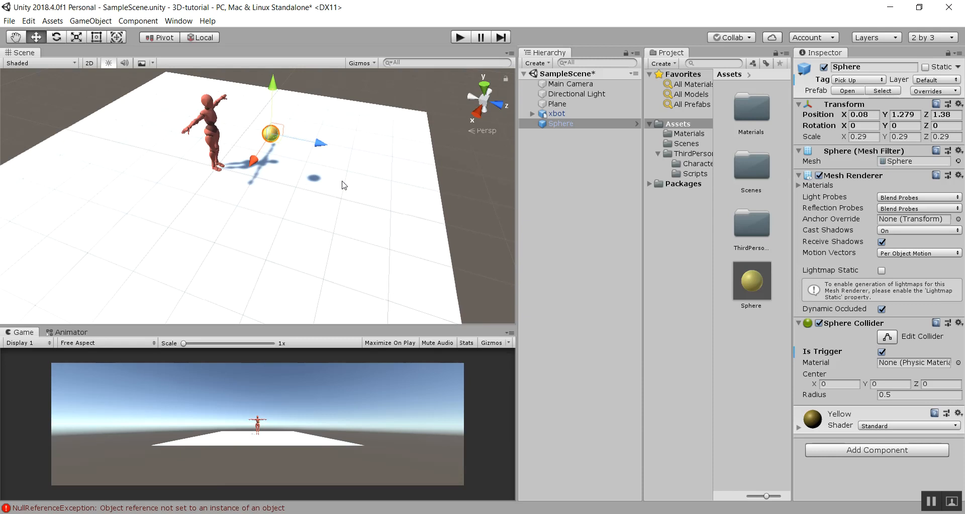
left_click(383, 181)
scroll(311, 190, "down", 2)
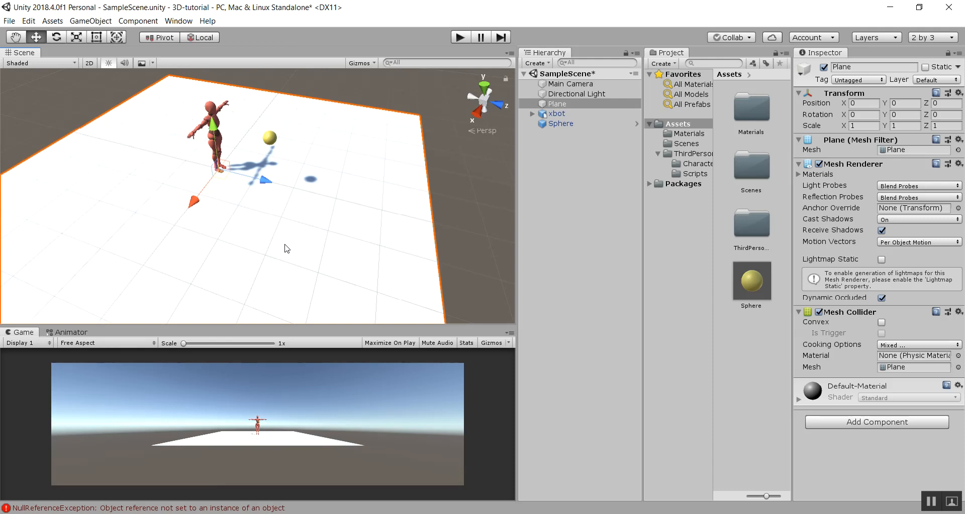
Add a cube beside the xbot at about X 0.94, Y 0.74, Z 1.1 and scale it uniformly to about 0.306.
left_click(550, 160)
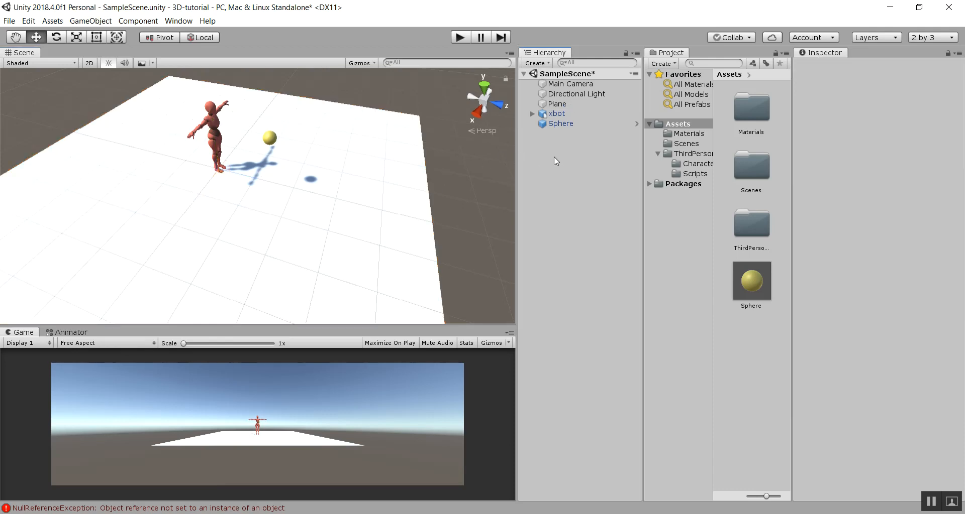
left_click(90, 23)
mouse_move(109, 59)
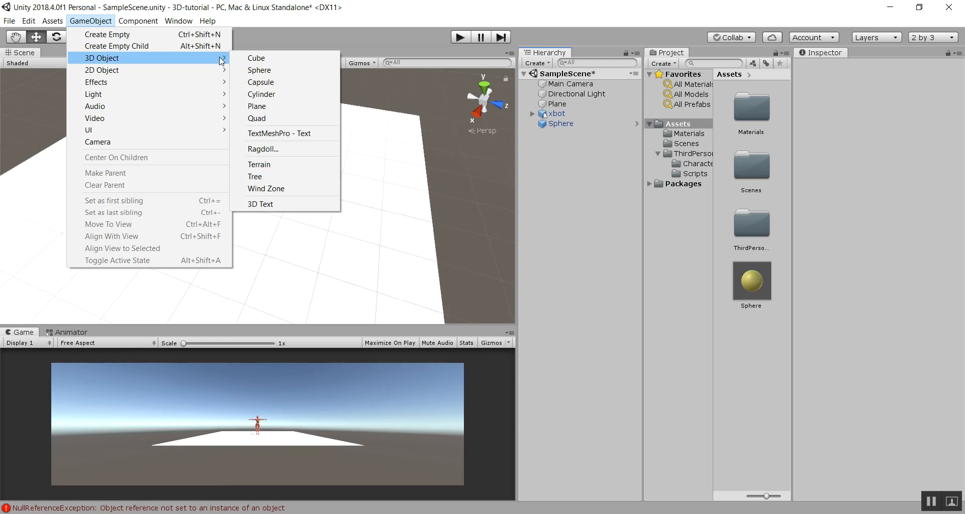
left_click(257, 59)
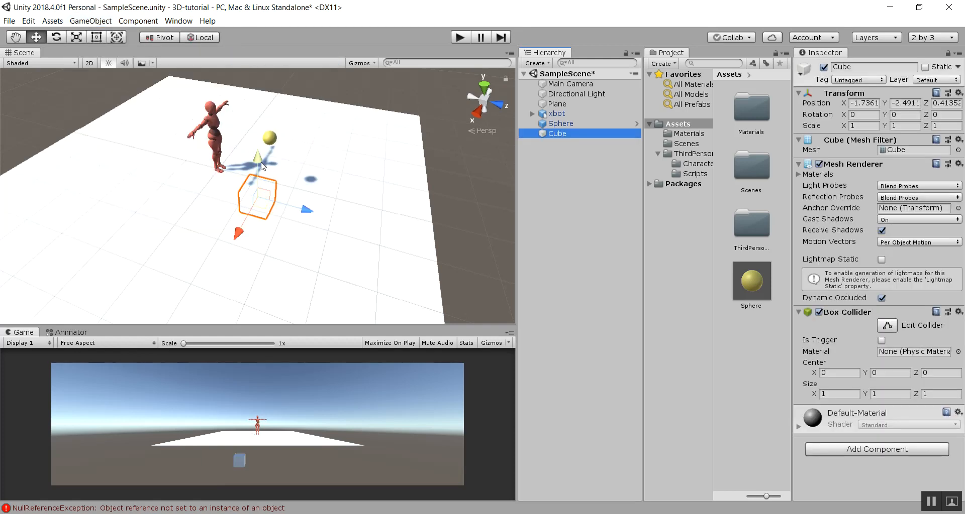
left_click_drag(257, 128, 205, 189)
left_click(76, 39)
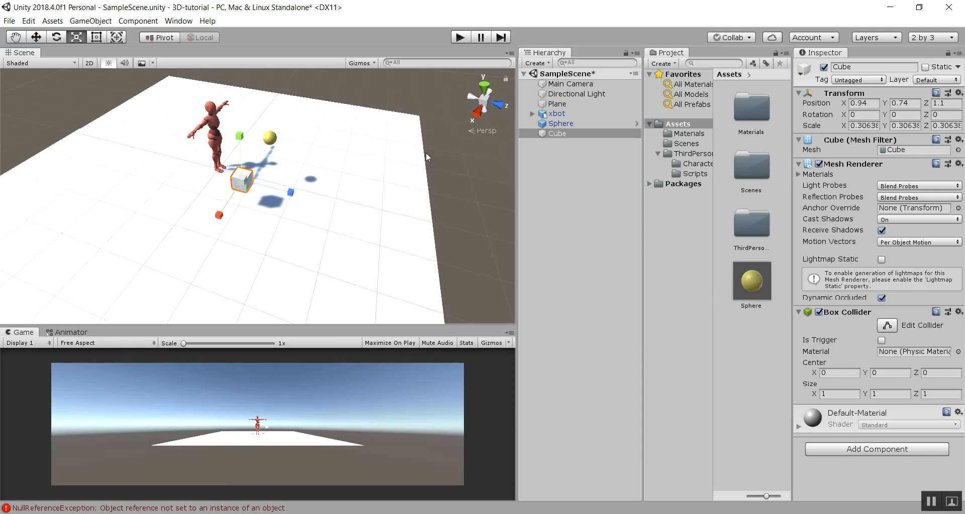
Create a new material named Red in the Materials folder.
left_click(689, 134)
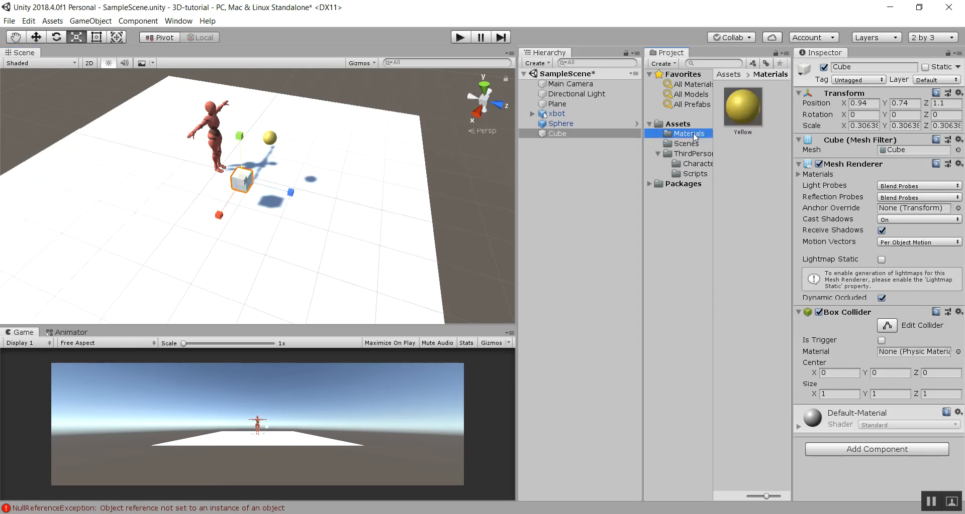
right_click(748, 201)
mouse_move(773, 209)
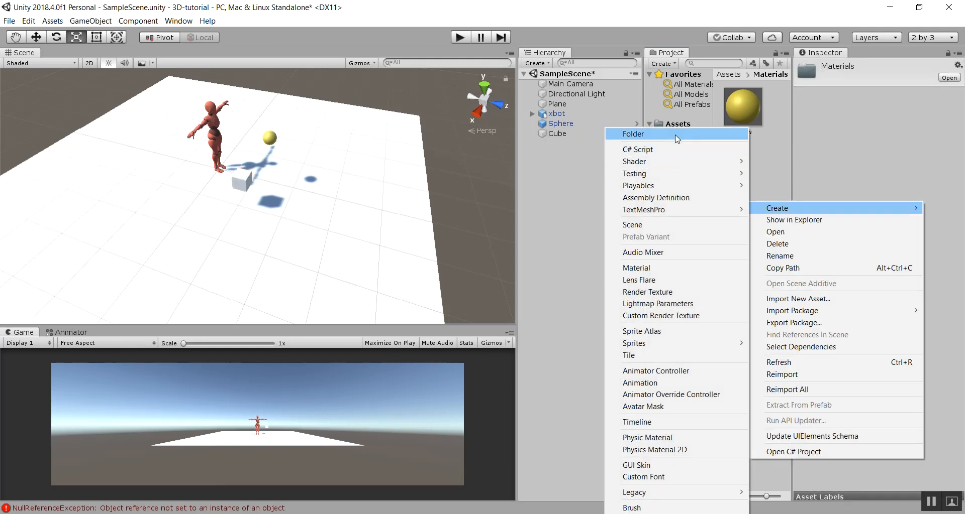
left_click(678, 269)
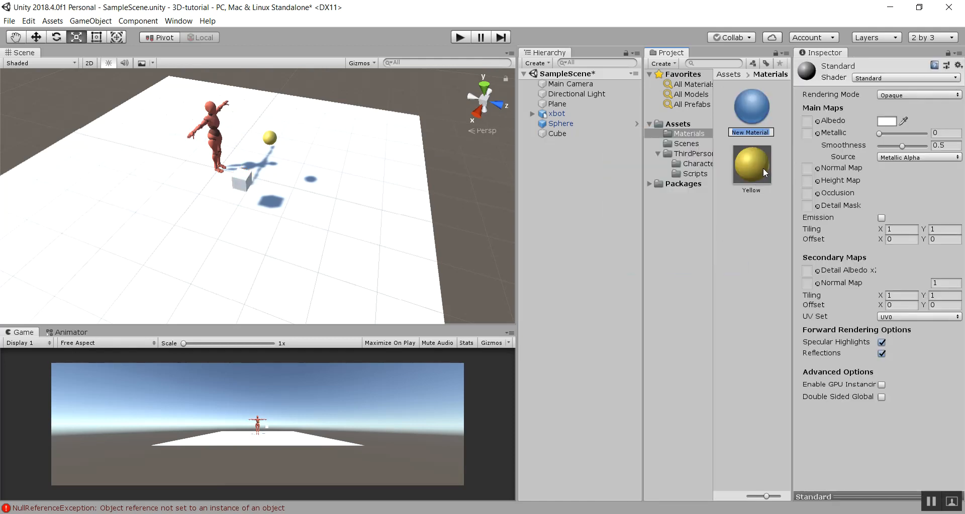
type("Red")
key("Return")
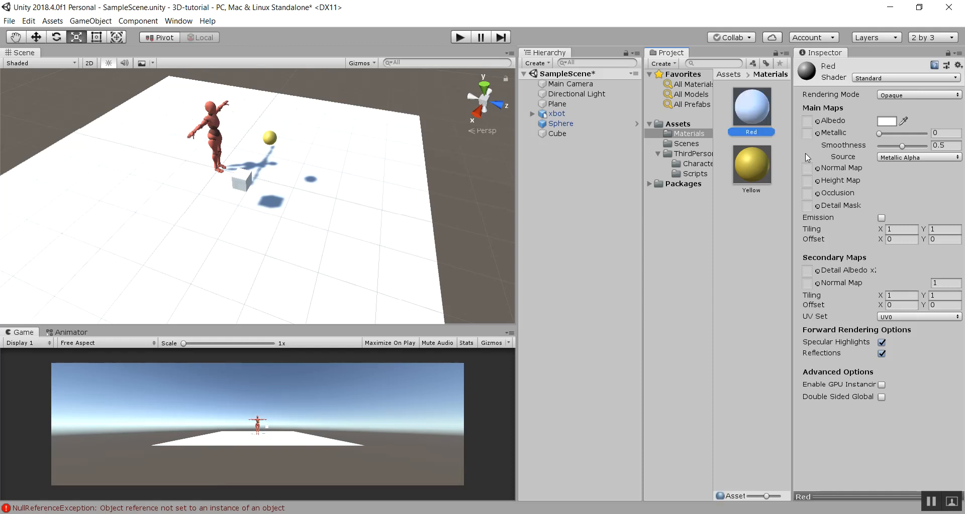
Set the Red material's albedo colour to red and apply the material to the cube.
left_click(886, 122)
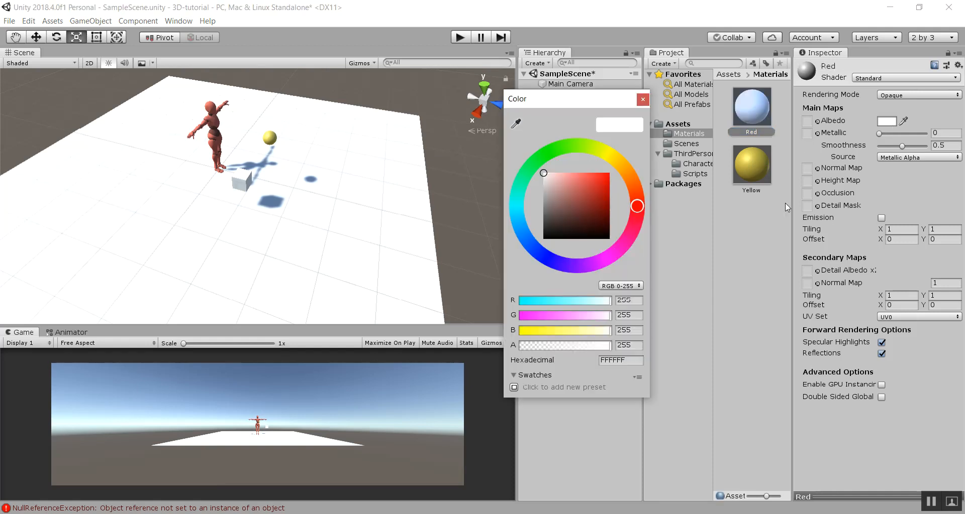
left_click(598, 179)
left_click(642, 99)
left_click(742, 115)
left_click_drag(742, 115, 239, 182)
Raise the cube to a Y position of about 0.973 and save it as a prefab in the Assets folder.
scroll(327, 180, "up", 1)
left_click_drag(357, 229, 256, 245, "alt")
middle_click_drag(352, 224, 283, 210)
left_click(245, 168)
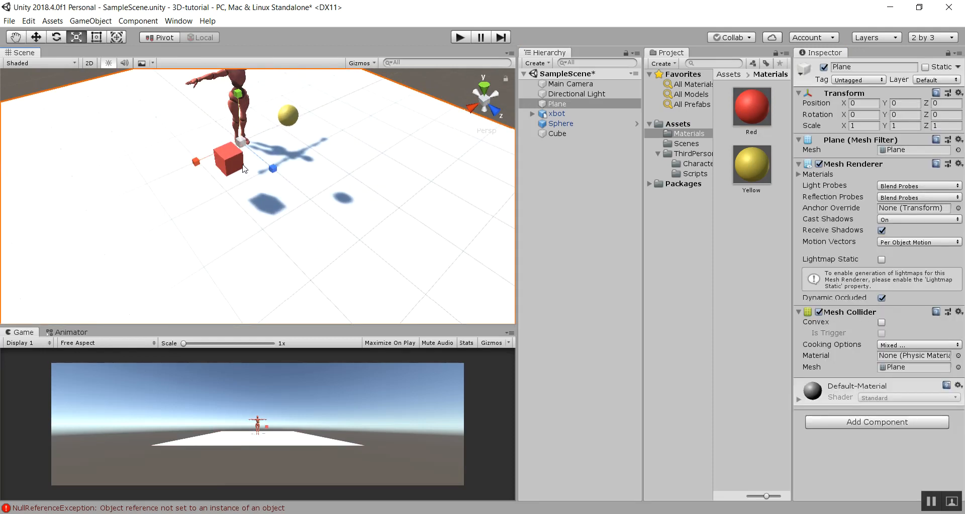
left_click(36, 37)
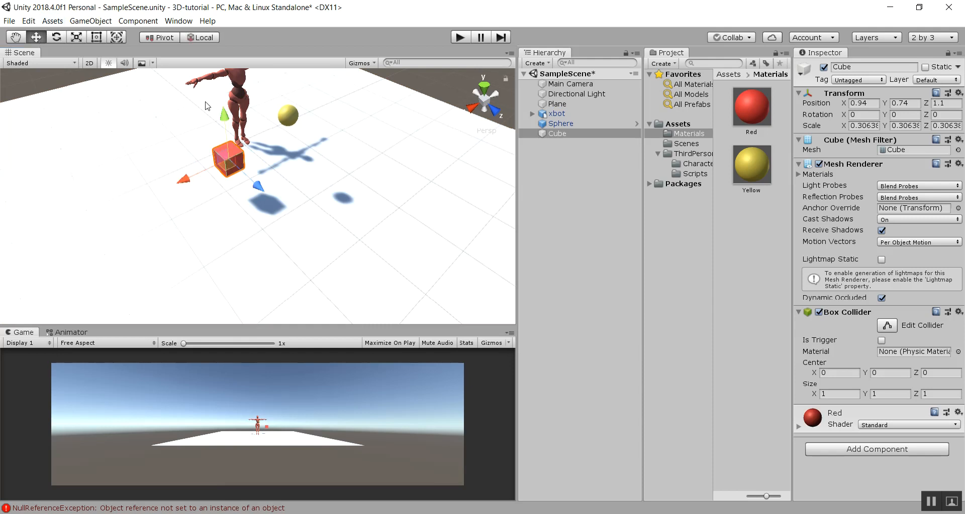
left_click_drag(225, 128, 225, 114)
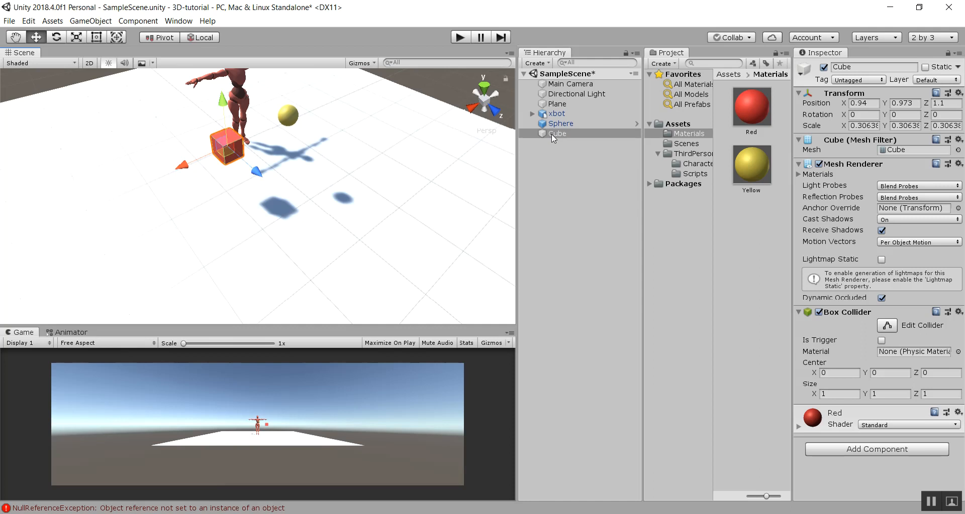
left_click_drag(546, 139, 677, 124)
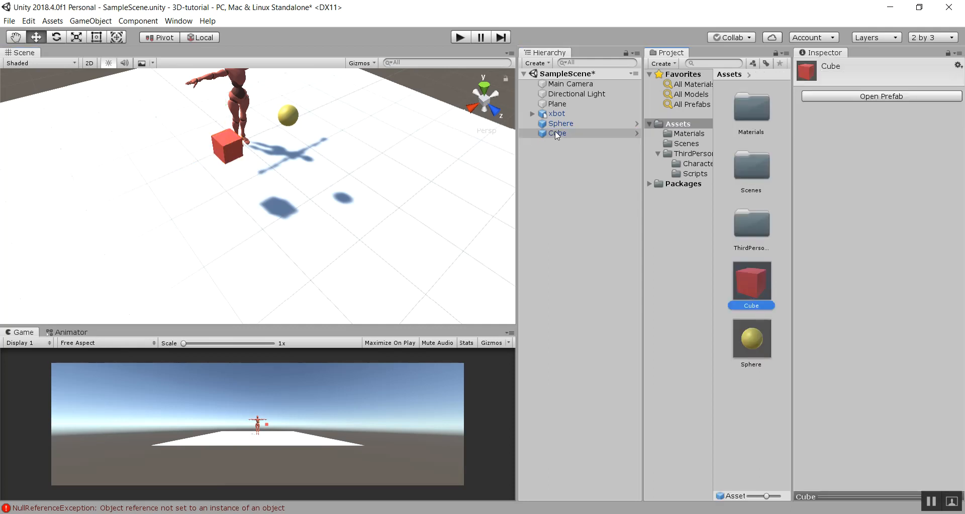
Add a new tag named Enemy to the project's tag list, starting from the cube's tag setting.
left_click(556, 133)
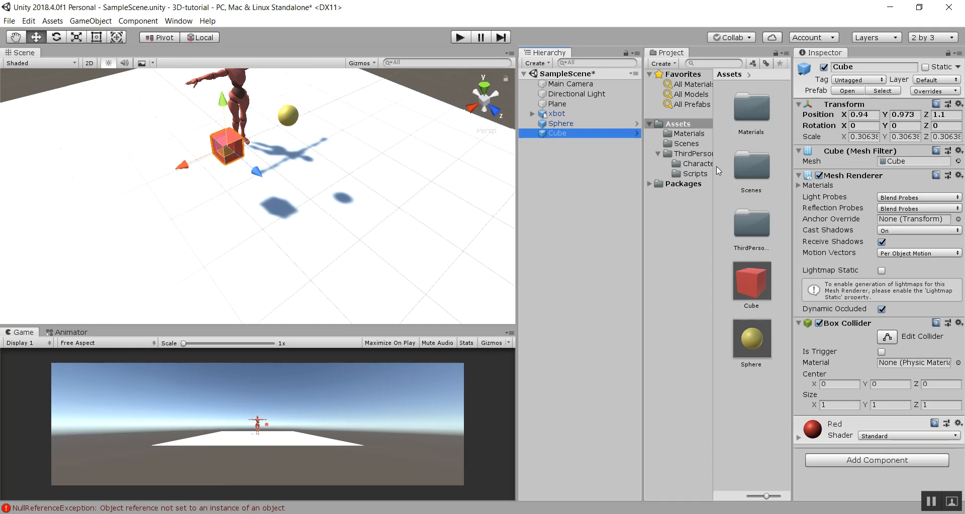
left_click(882, 81)
left_click(865, 192)
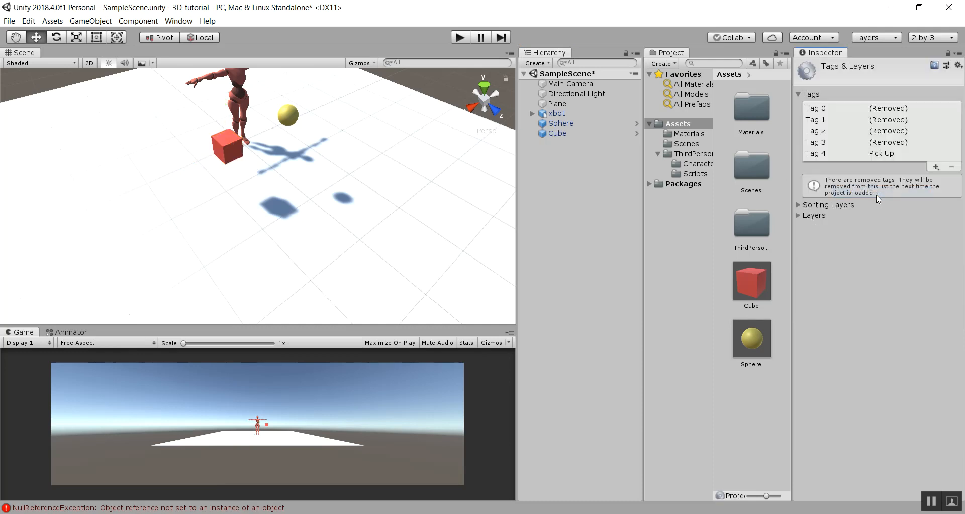
left_click(936, 167)
type("Enemy")
key("Return")
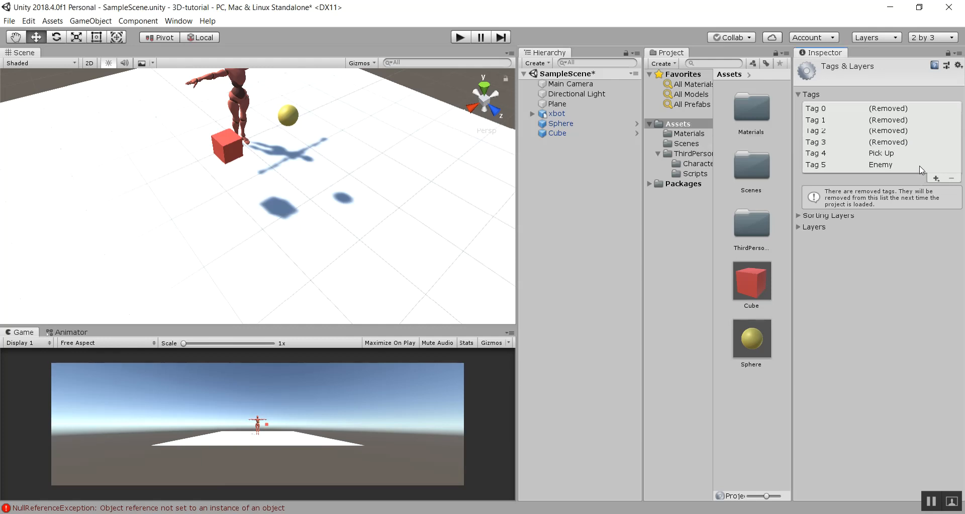
left_click(560, 123)
left_click(874, 80)
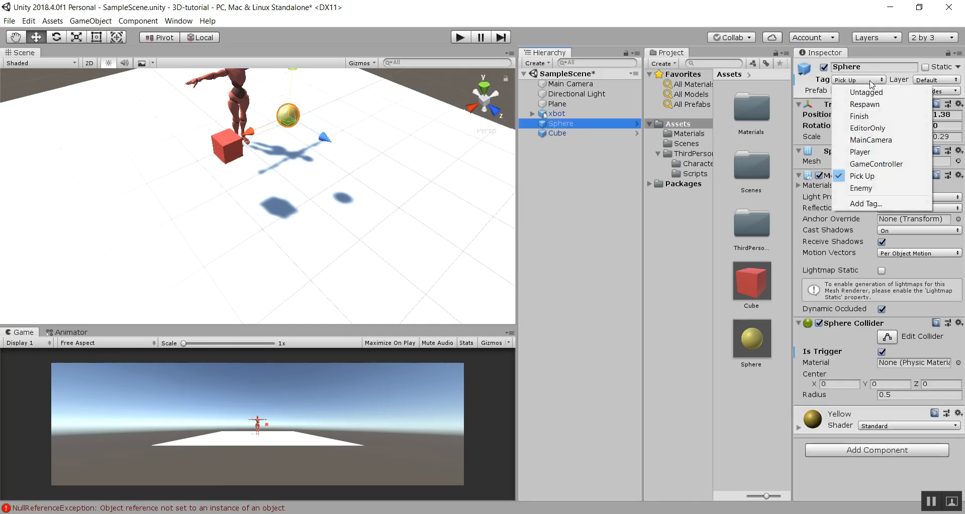
left_click(881, 193)
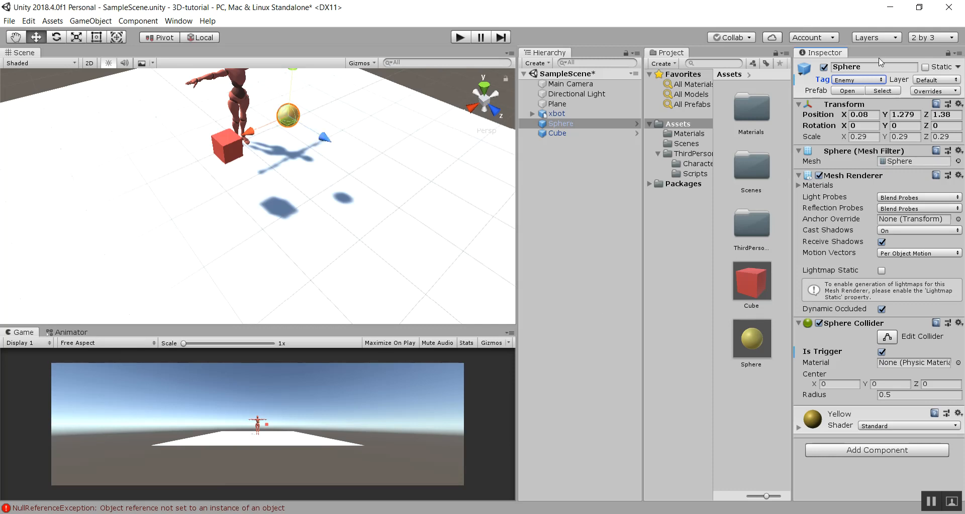
left_click(879, 80)
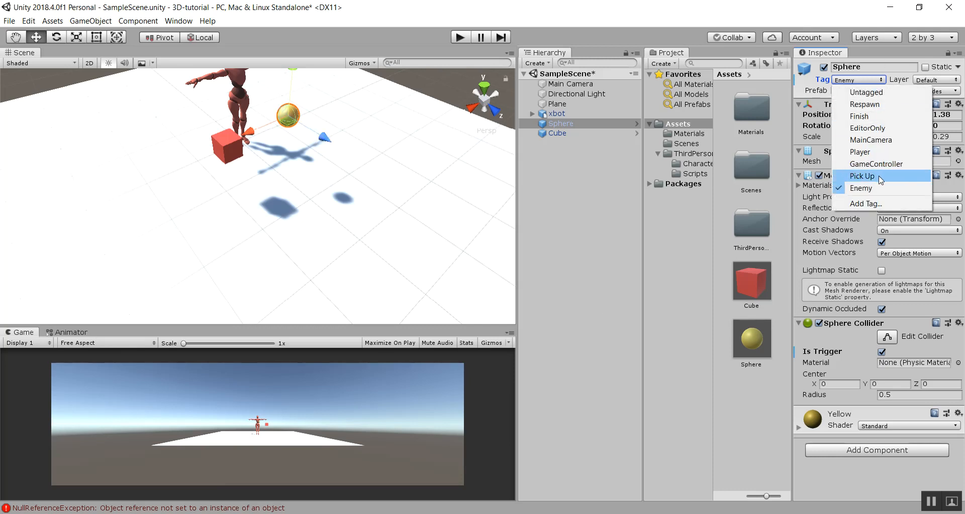
left_click(878, 176)
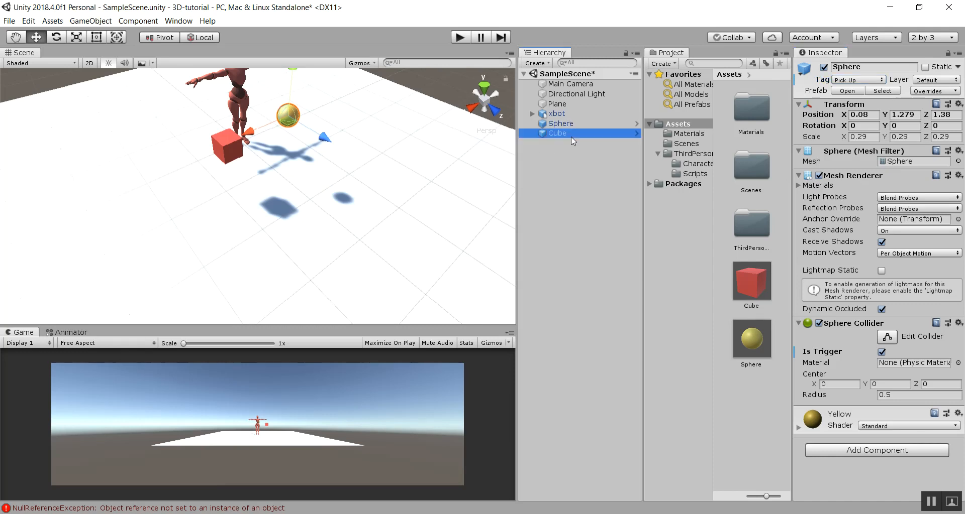
Assign the Enemy tag to the cube in the scene.
left_click(571, 135)
left_click(858, 81)
left_click(882, 188)
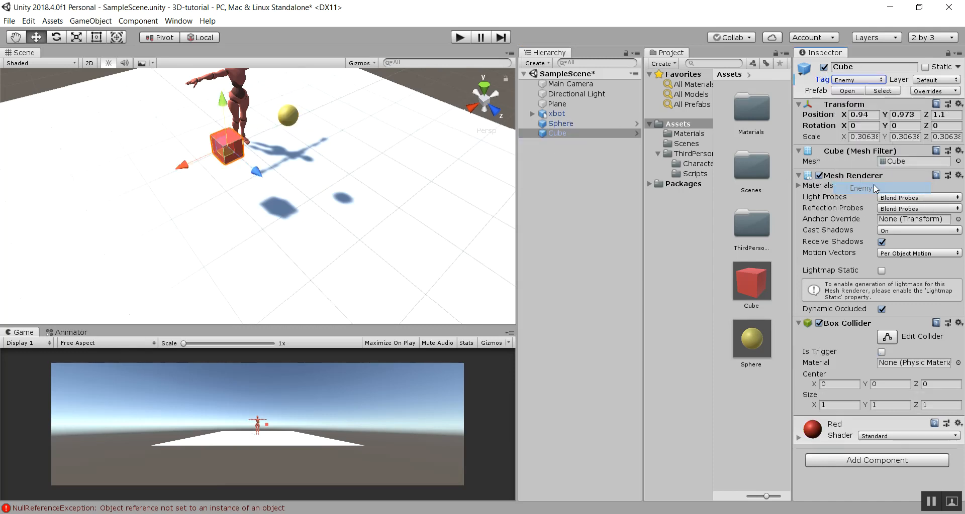
Make the cube's Box Collider a trigger and deselect the cube.
left_click(881, 352)
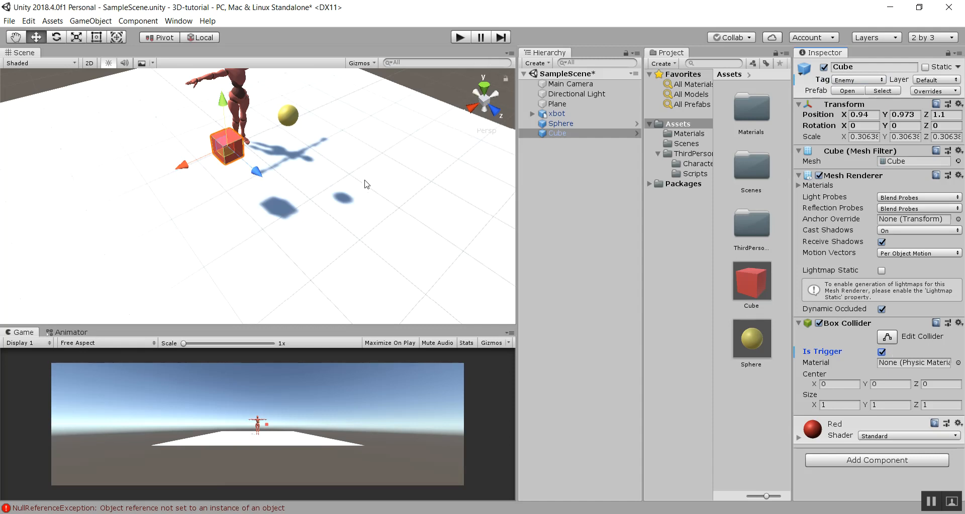
left_click(358, 160)
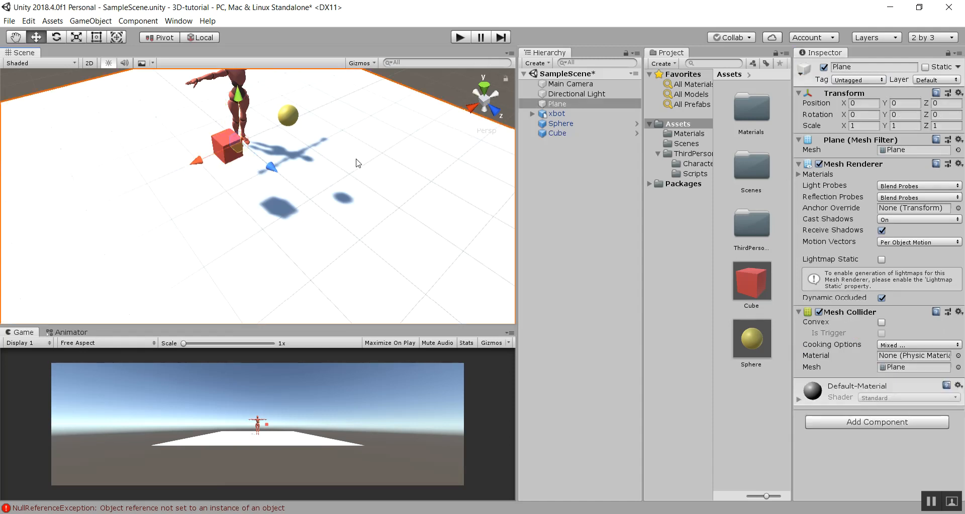
Play-test the scene twice with the xbot, cube and sphere in view, stopping each run.
key("f")
middle_click_drag(304, 134, 322, 169)
left_click_drag(318, 187, 345, 211, "alt")
scroll(345, 213, "up", 2)
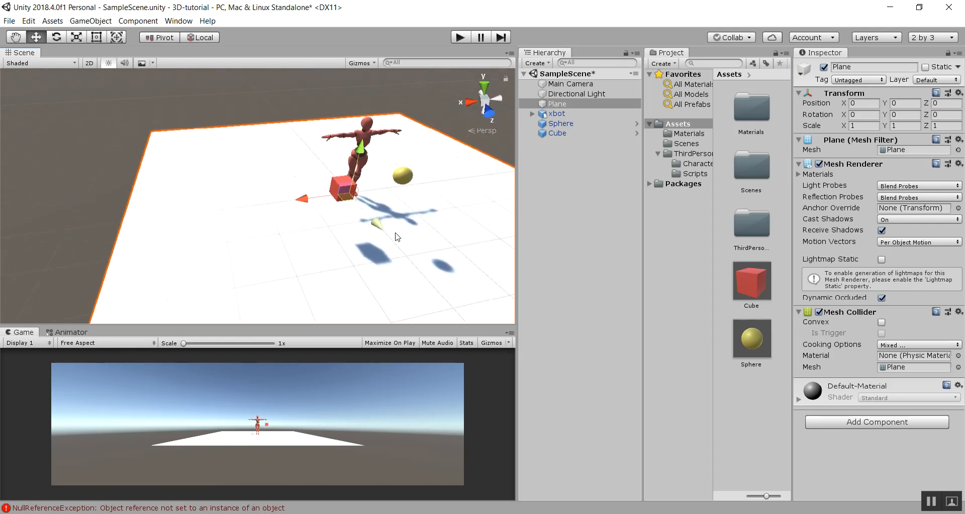
right_click_drag(390, 233, 323, 241)
middle_click_drag(409, 240, 302, 224)
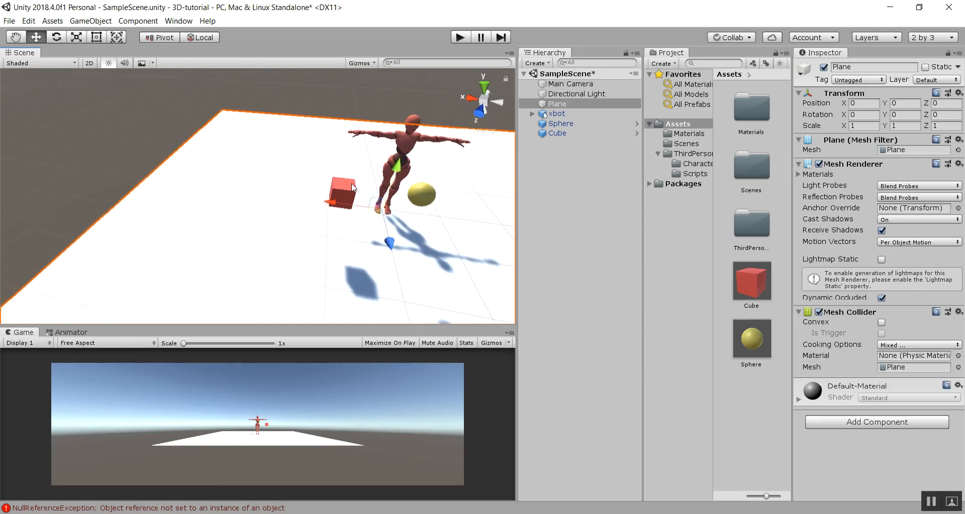
left_click(455, 38)
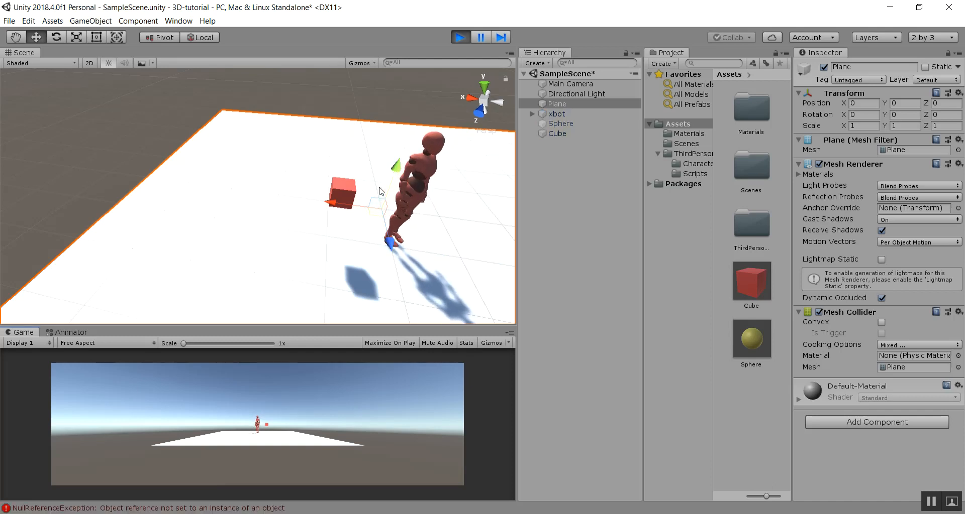
left_click(459, 38)
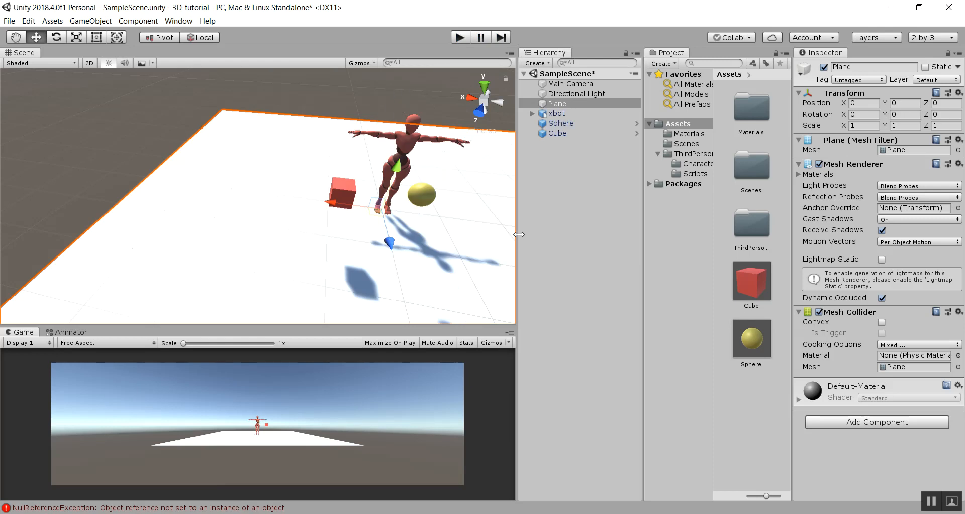
left_click(459, 38)
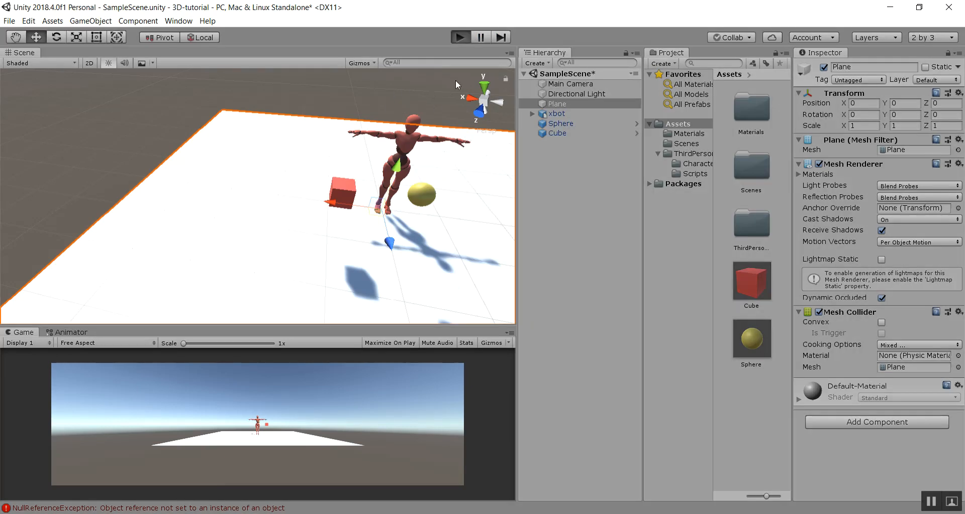
left_click(459, 37)
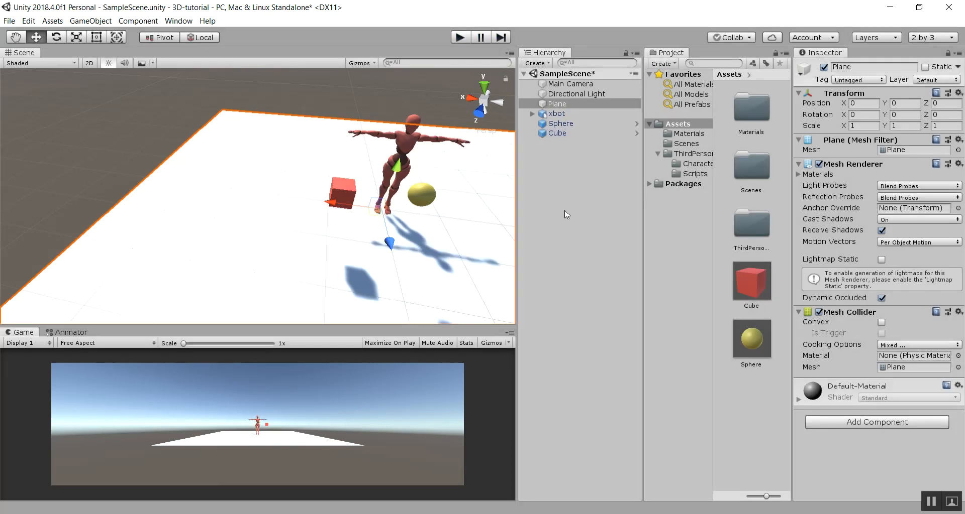
Run the scene from a viewpoint showing all three objects and walk the xbot around near the red cube and yellow sphere.
scroll(352, 220, "down", 3)
right_click_drag(281, 241, 311, 295)
middle_click_drag(299, 206, 321, 278)
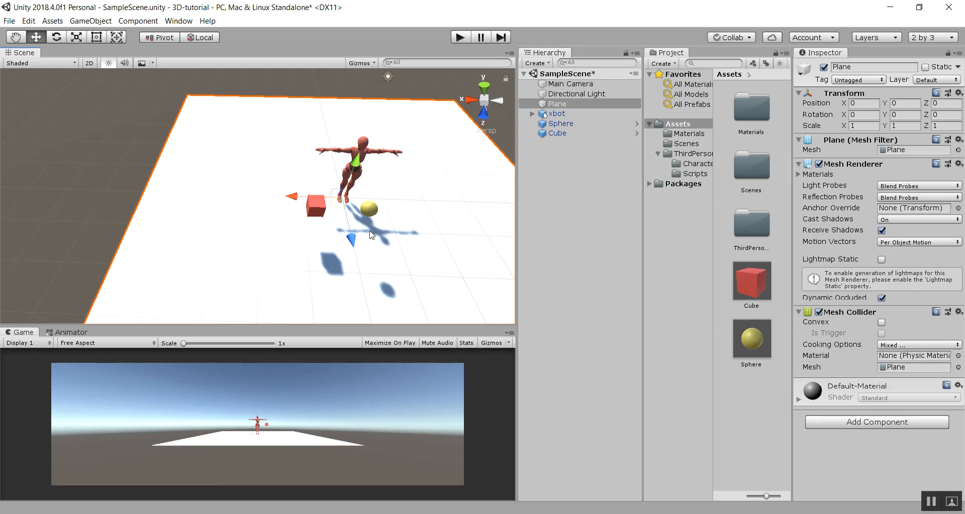
scroll(331, 239, "down", 2)
left_click_drag(331, 239, 301, 237, "alt")
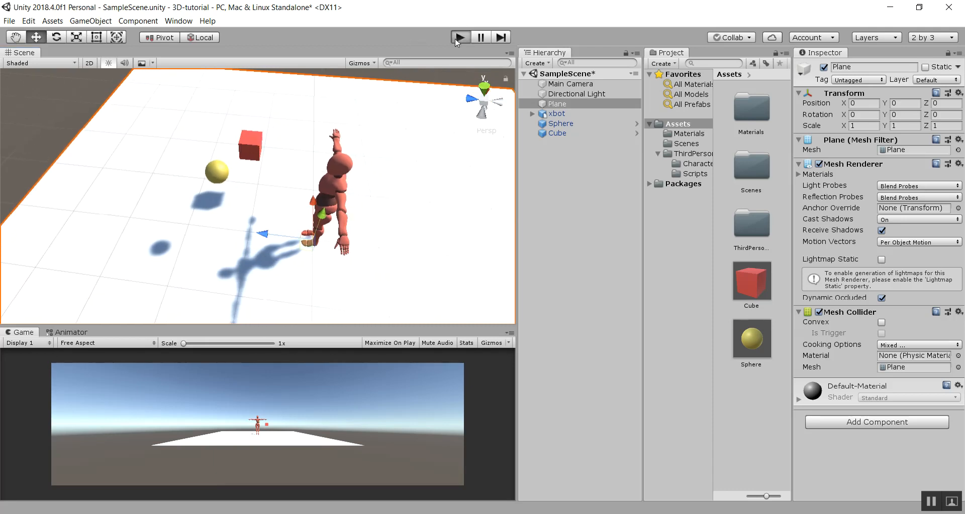
left_click(457, 38)
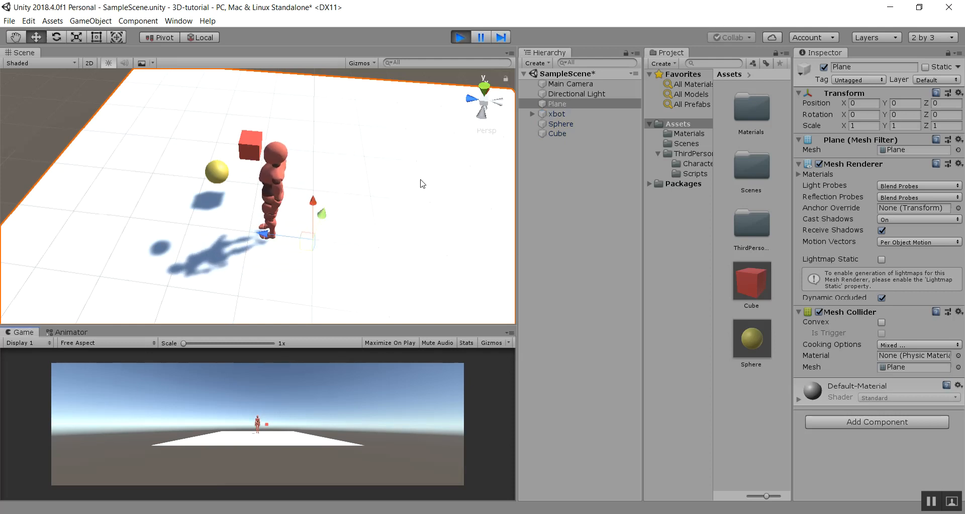
key("Right")
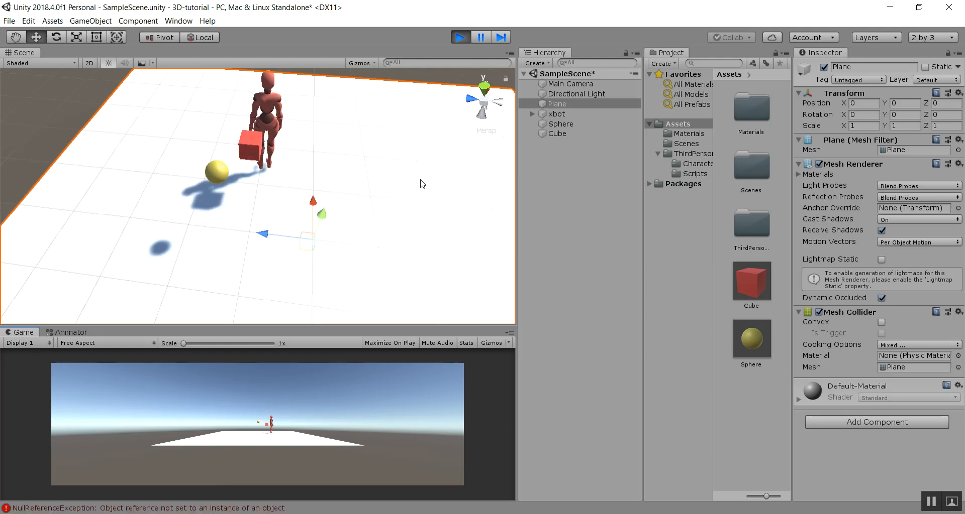
key("Up")
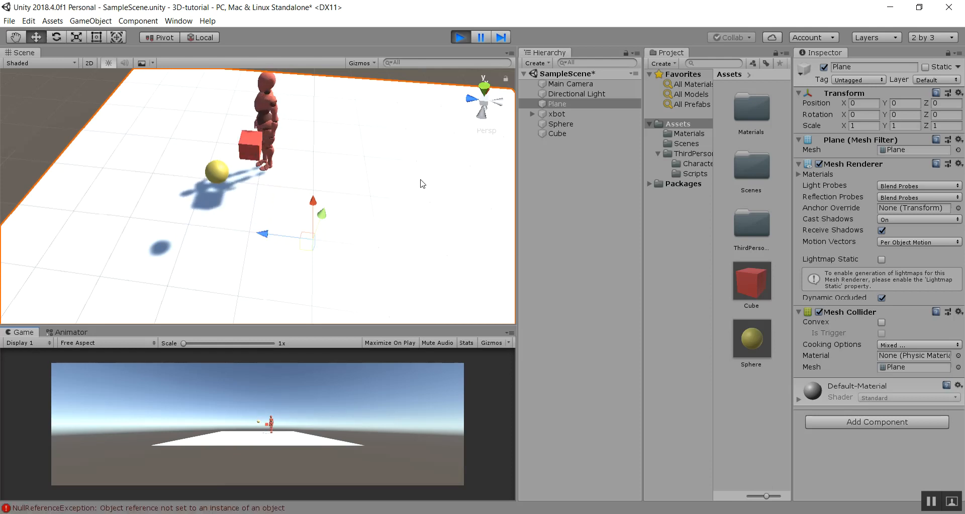
key("Down")
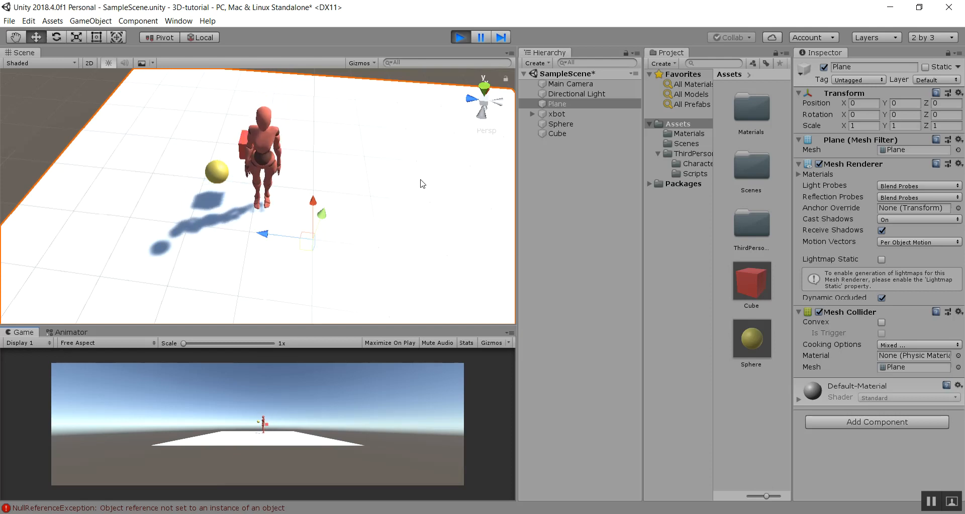